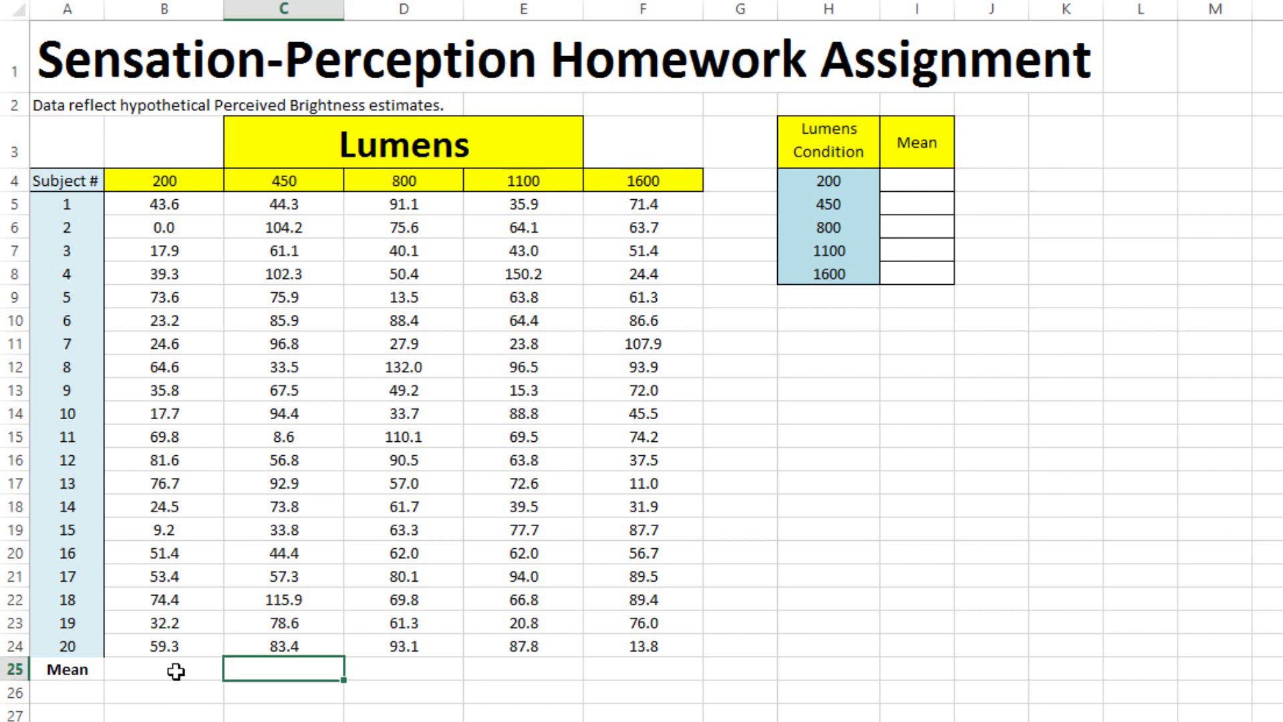
Calculate the 200-lumens mean in cell B25 with the formula =AVERAGE(B5:B24)
click(176, 670)
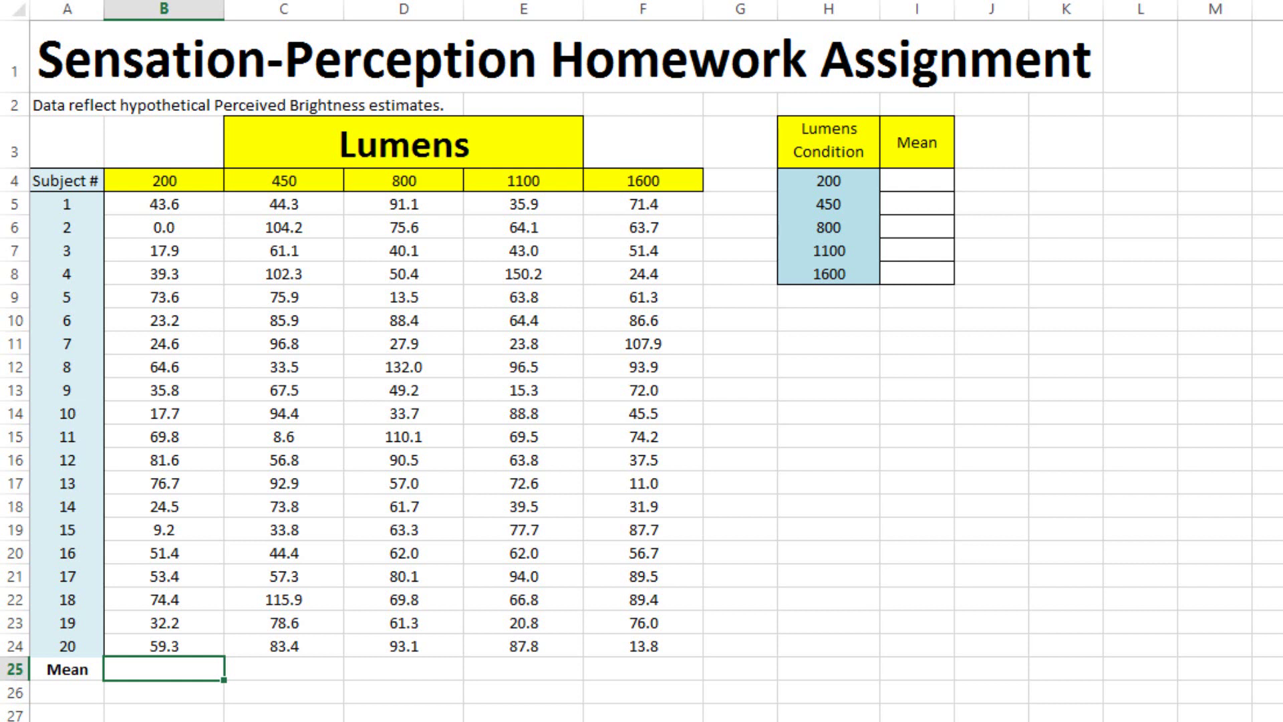
text(=ave)
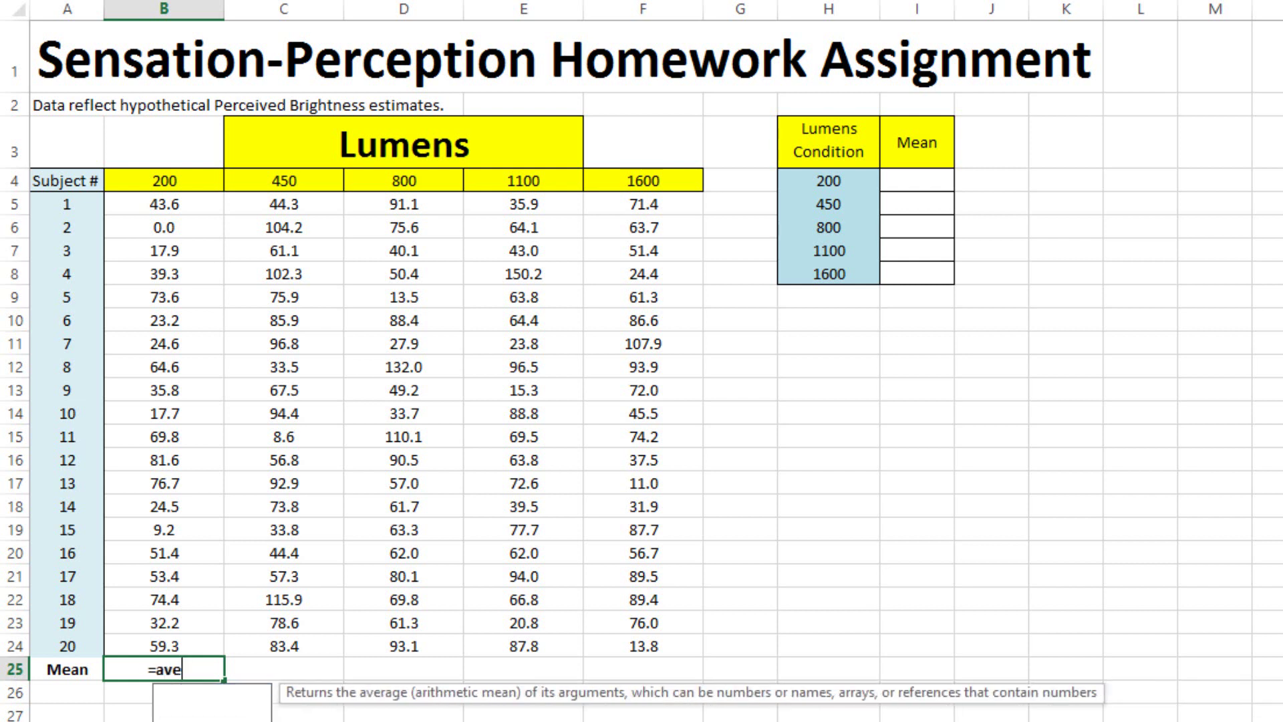
text(rage()
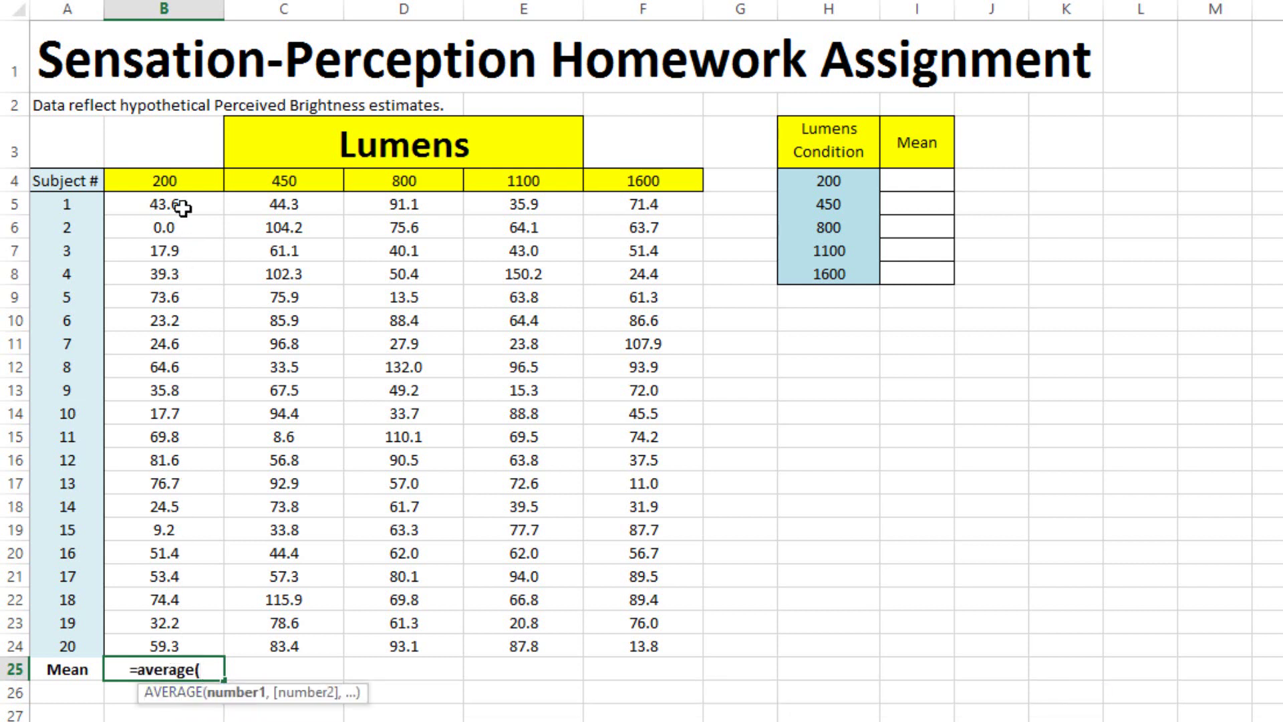
drag(182, 204, 196, 640)
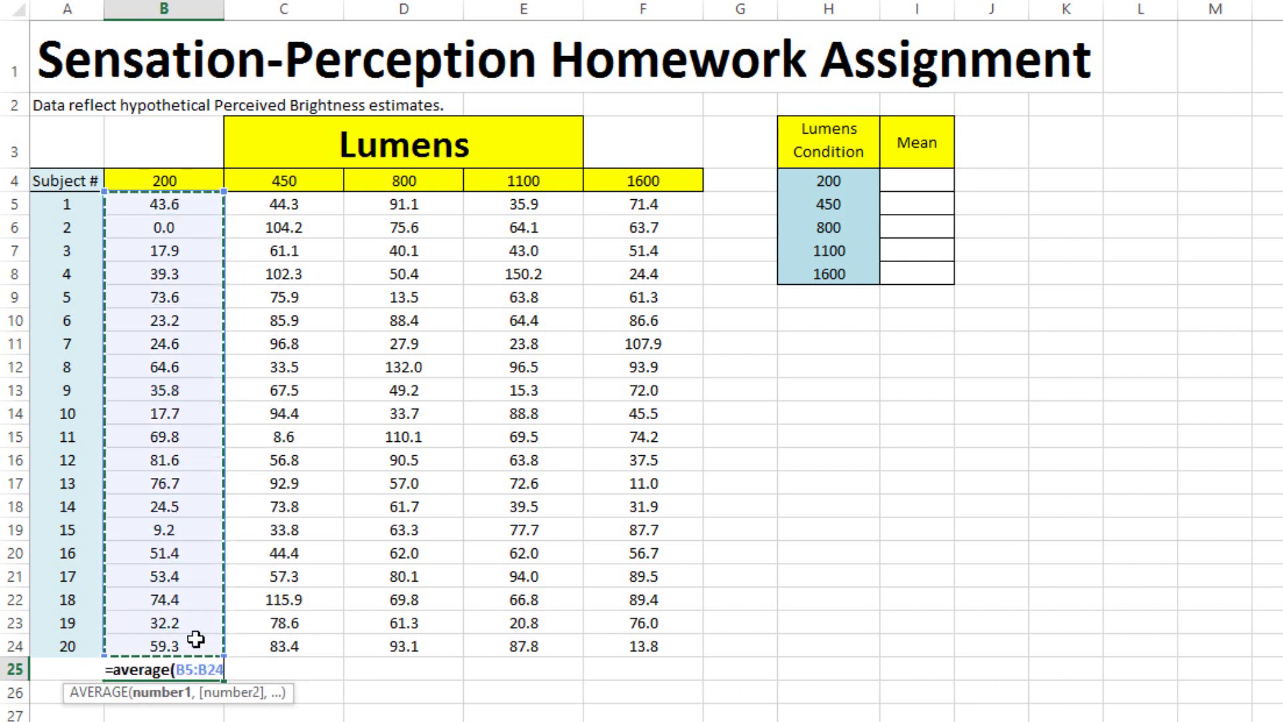
text())
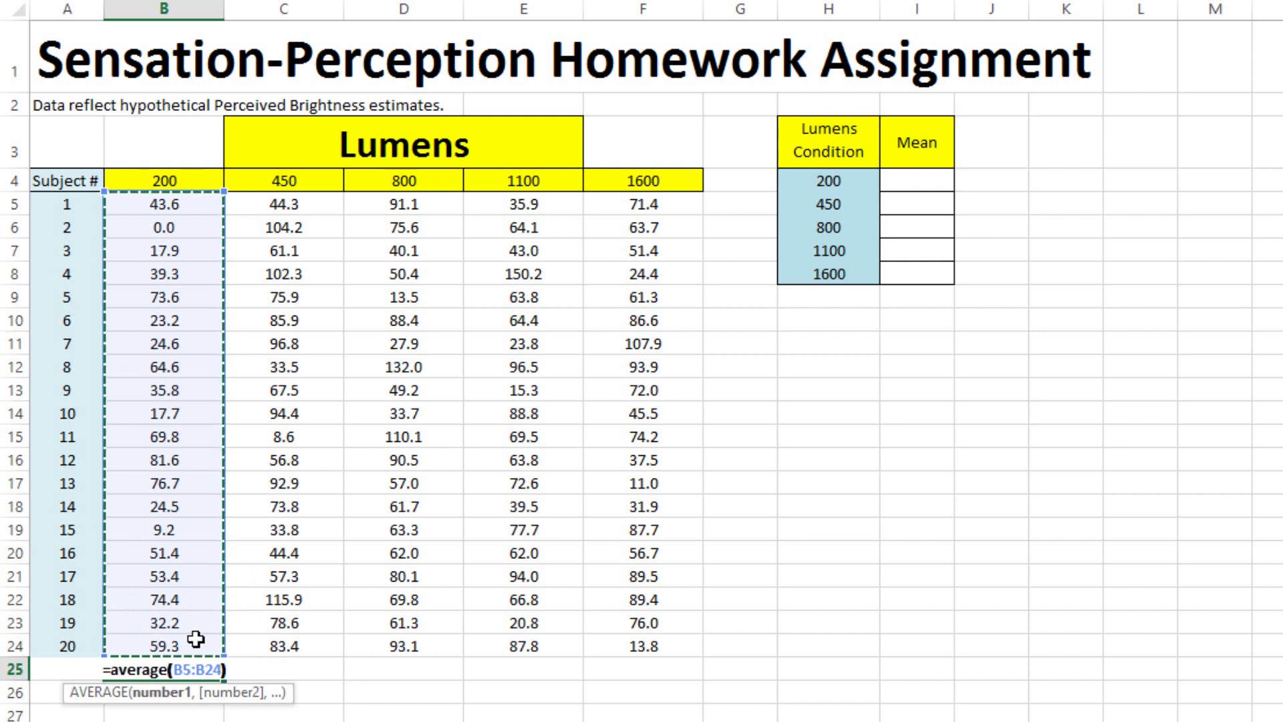
key(Return)
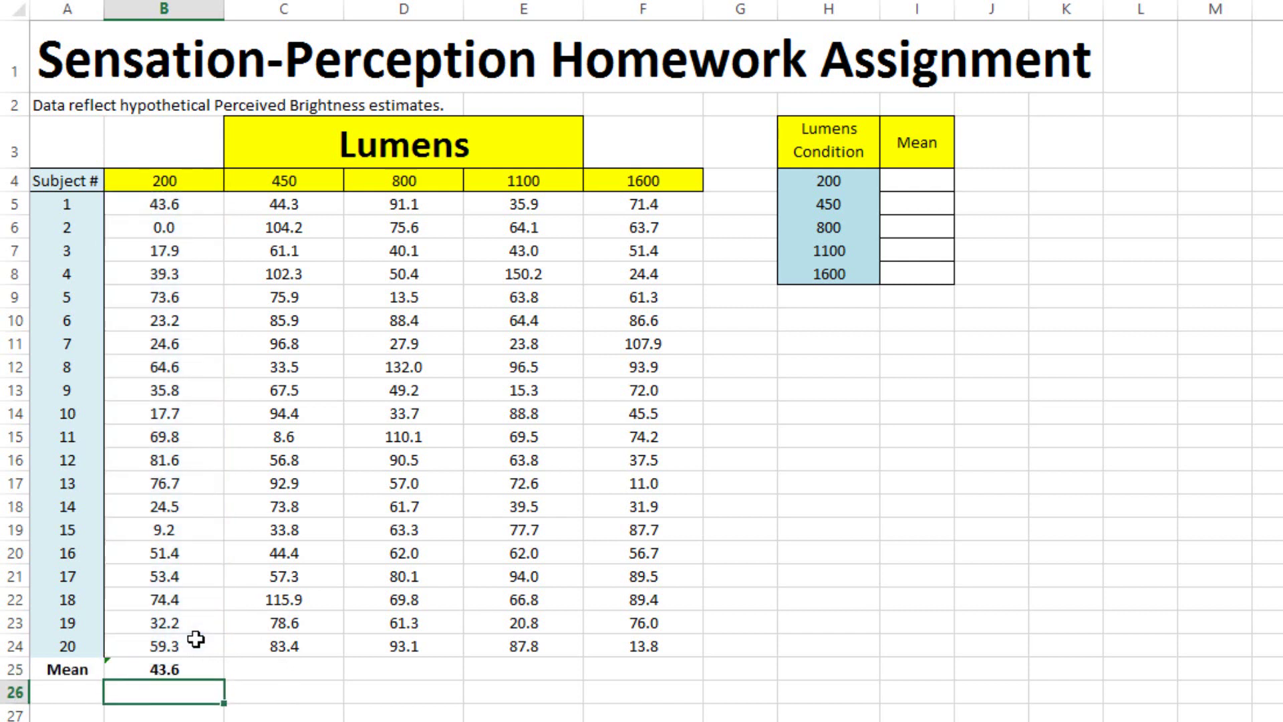
Calculate the 450-lumens mean in cell C25 with the formula =AVERAGE(C5:C24)
click(302, 669)
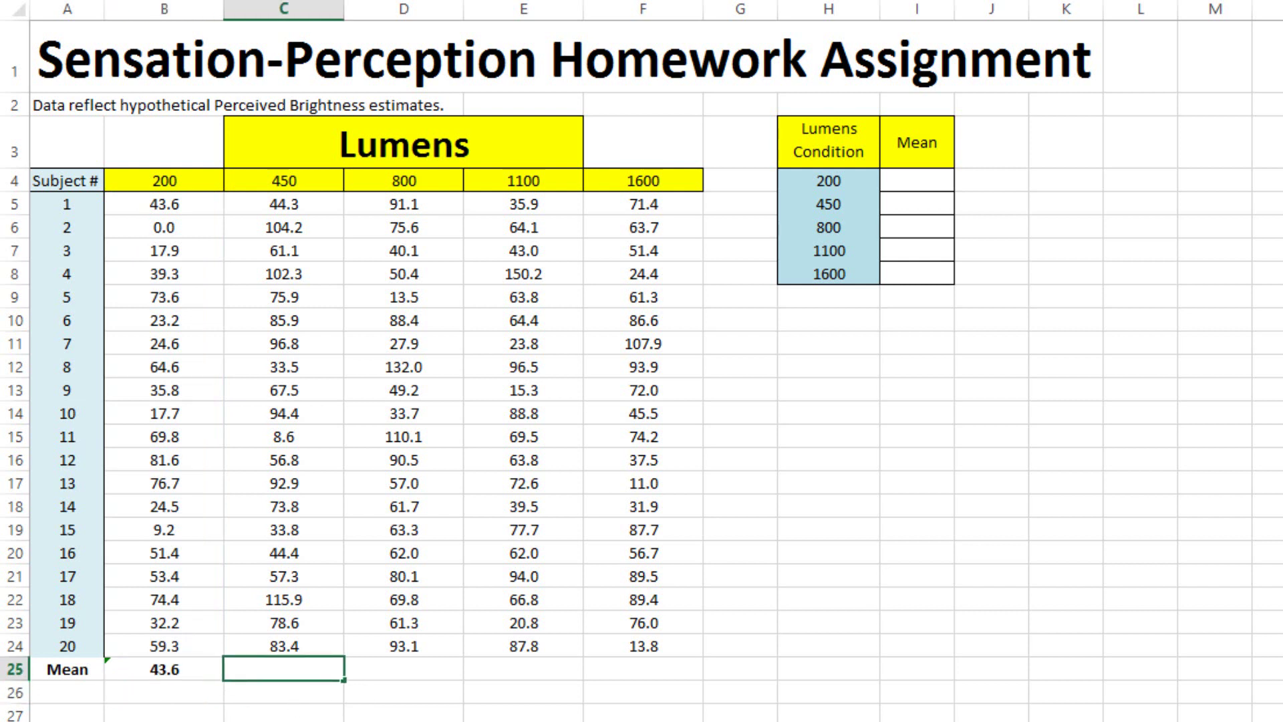
text(=av)
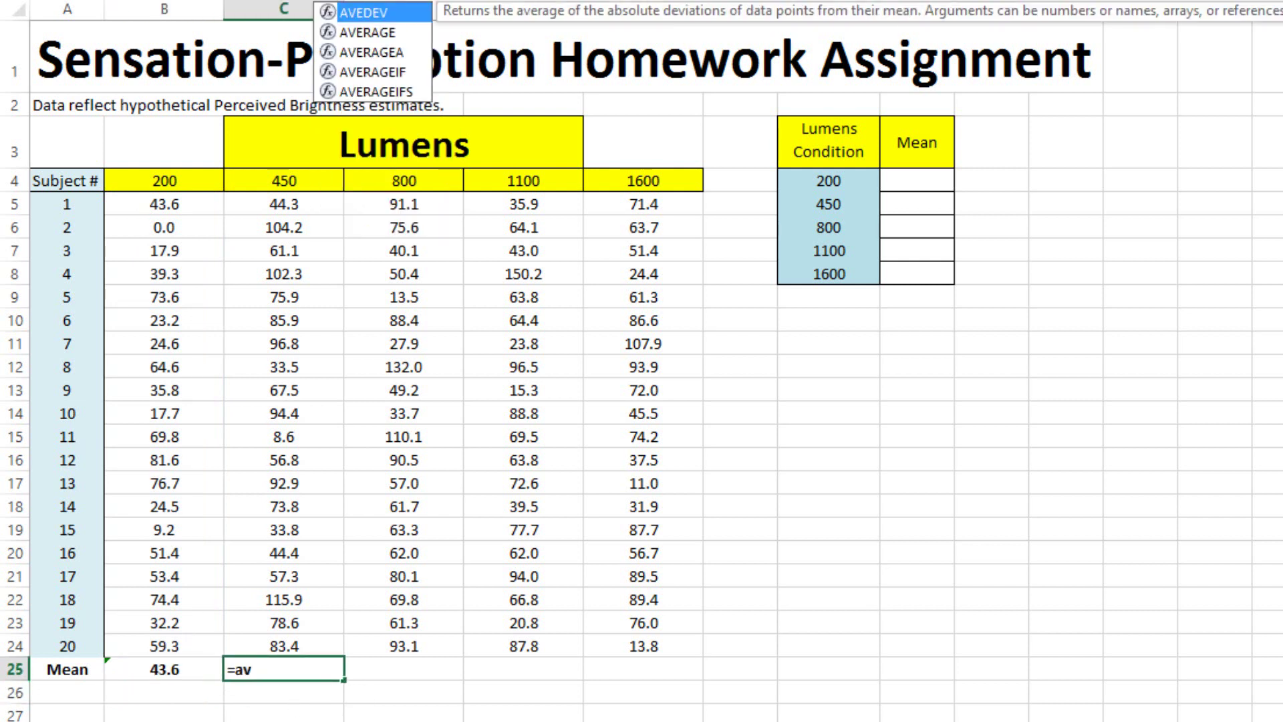
text(erage()
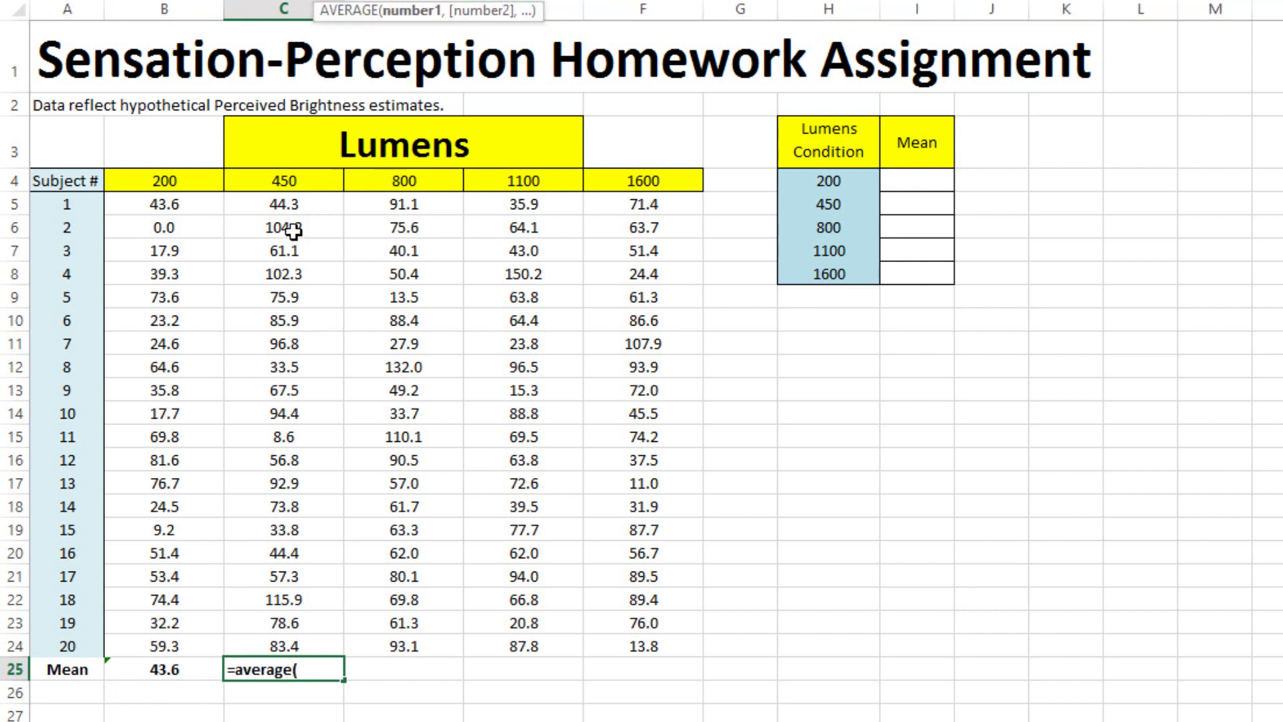
click(287, 205)
drag(289, 237, 326, 647)
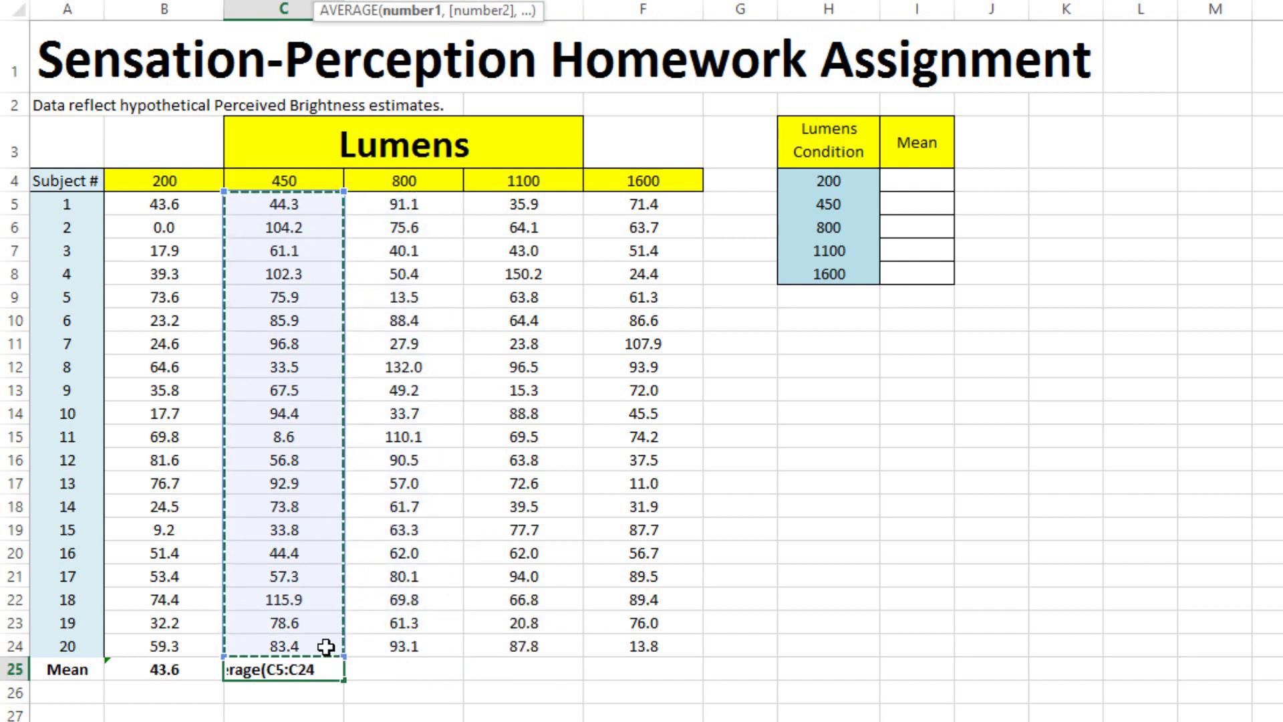
text())
key(Return)
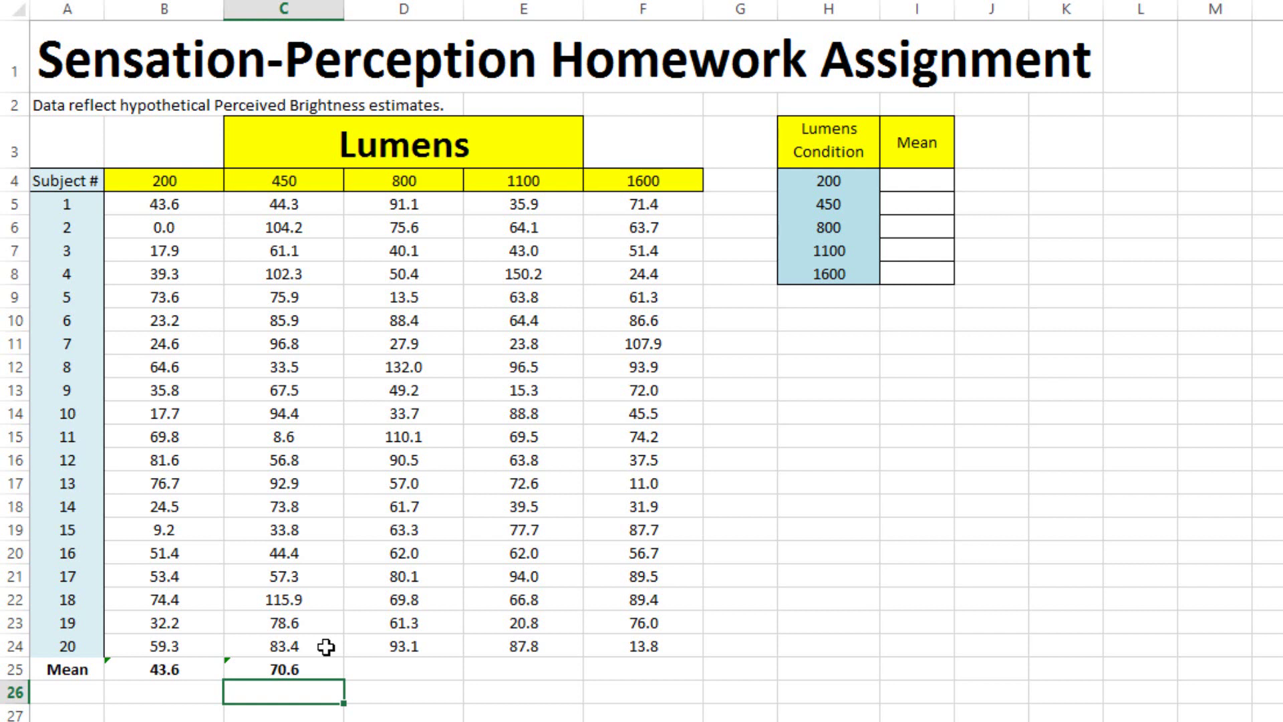
Fill the mean formula from C25 across D25:F25 for the 800, 1100 and 1600 lumens columns
key(Up)
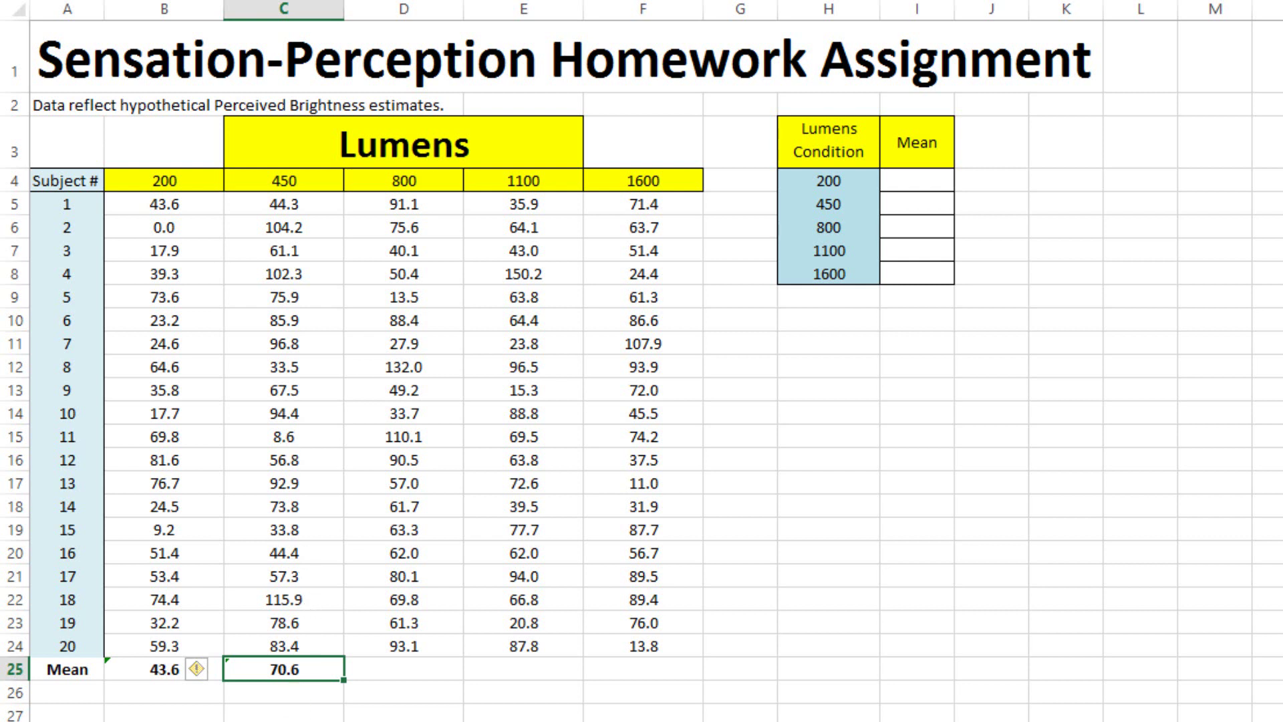
key(ctrl+c)
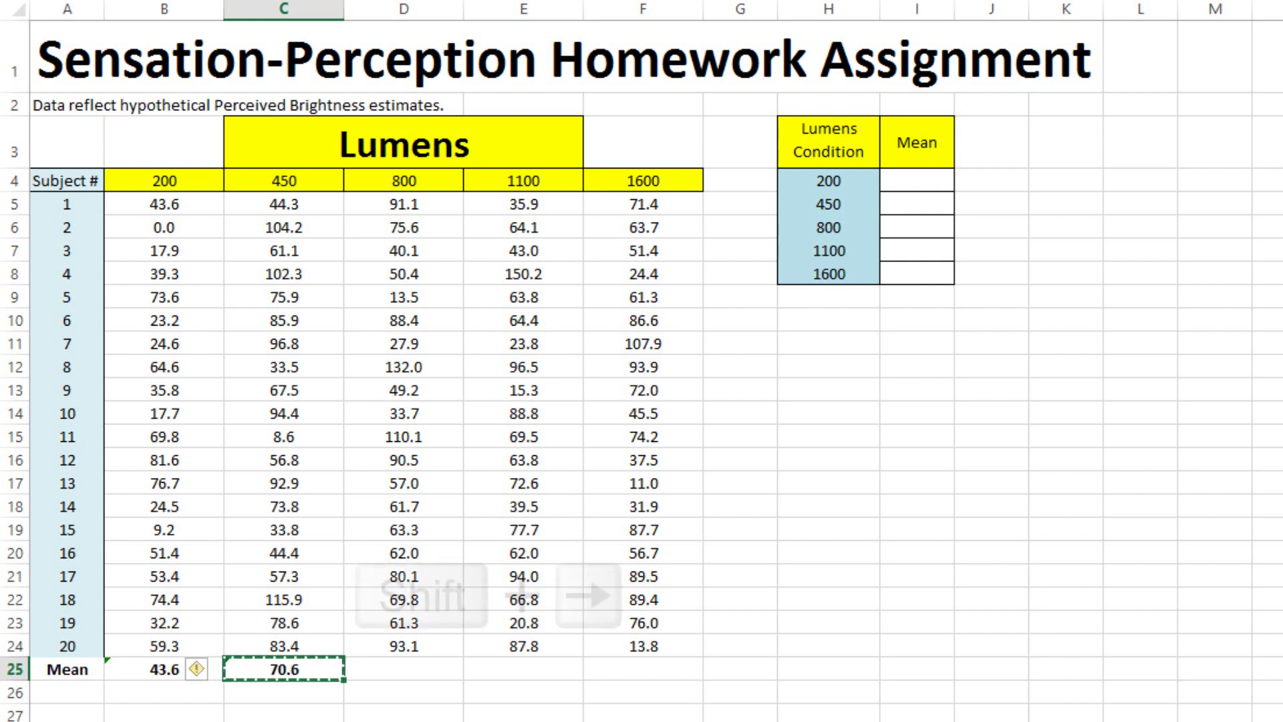
key(shift+Right)
key(shift+Right)
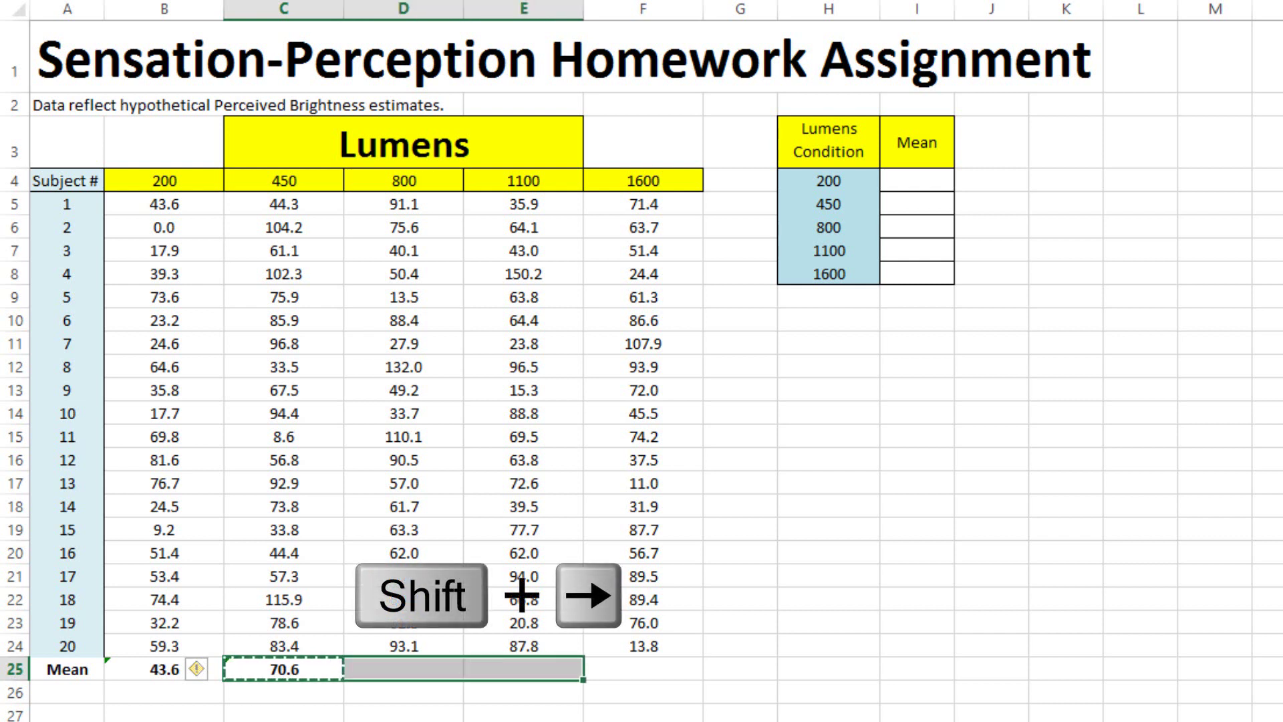
key(shift+Right)
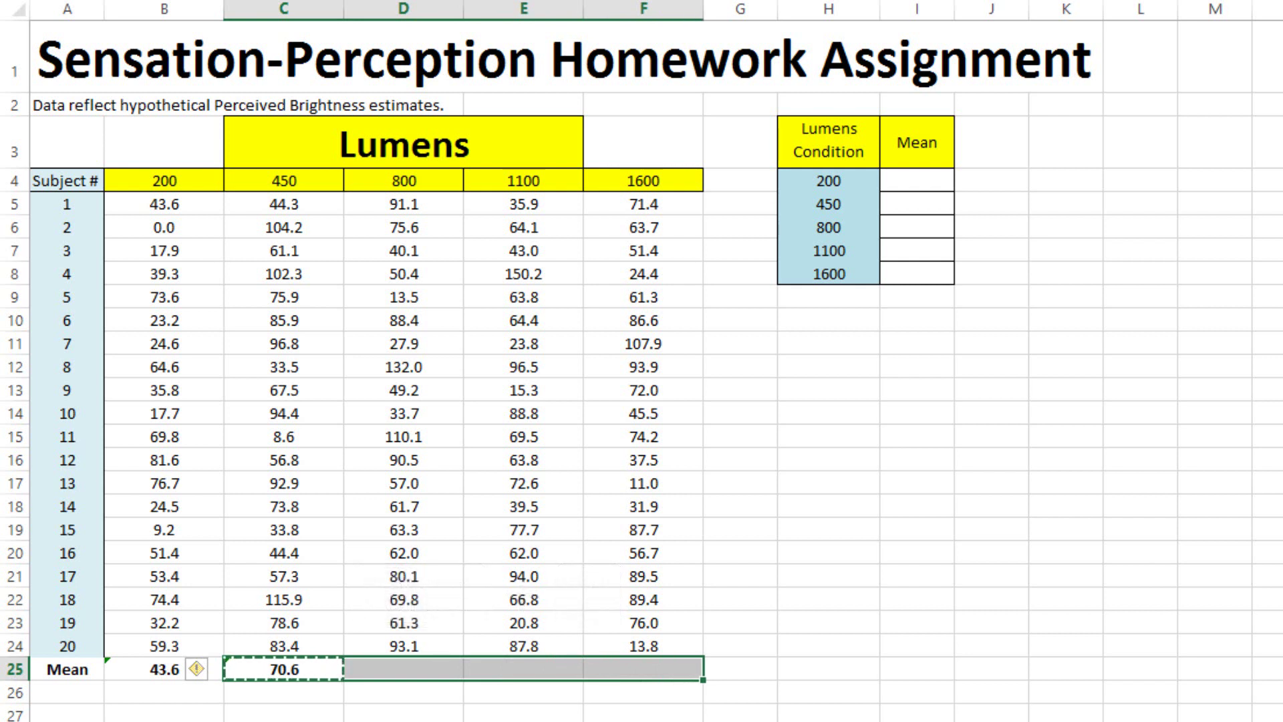
key(ctrl+r)
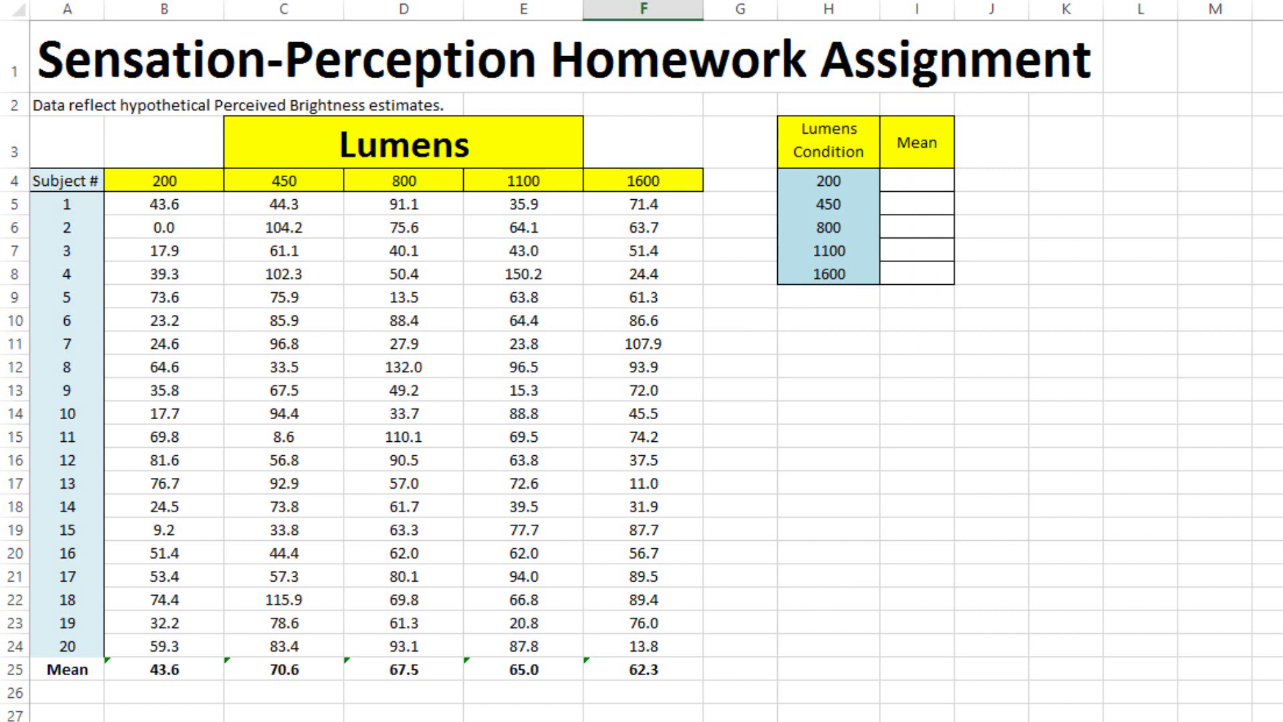
Copy the five means in B25:F25 and paste them as values only into the row starting at H13
click(177, 668)
drag(269, 687, 675, 695)
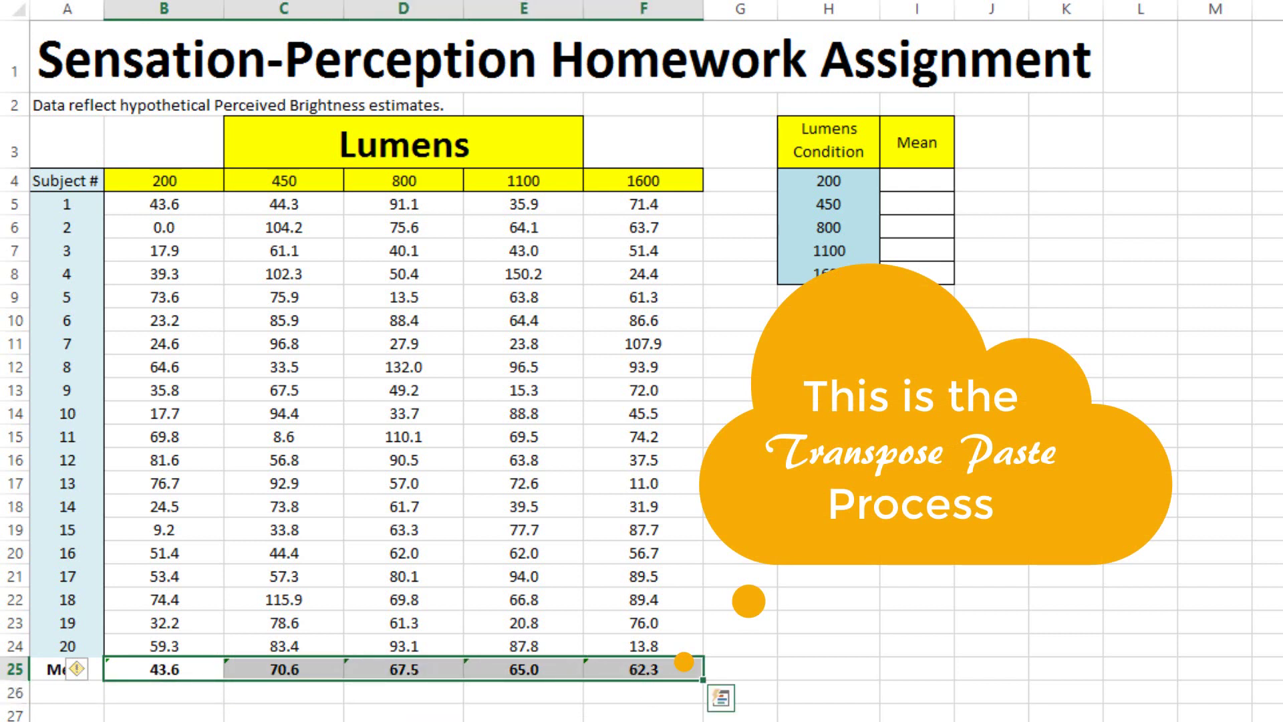
key(ctrl+c)
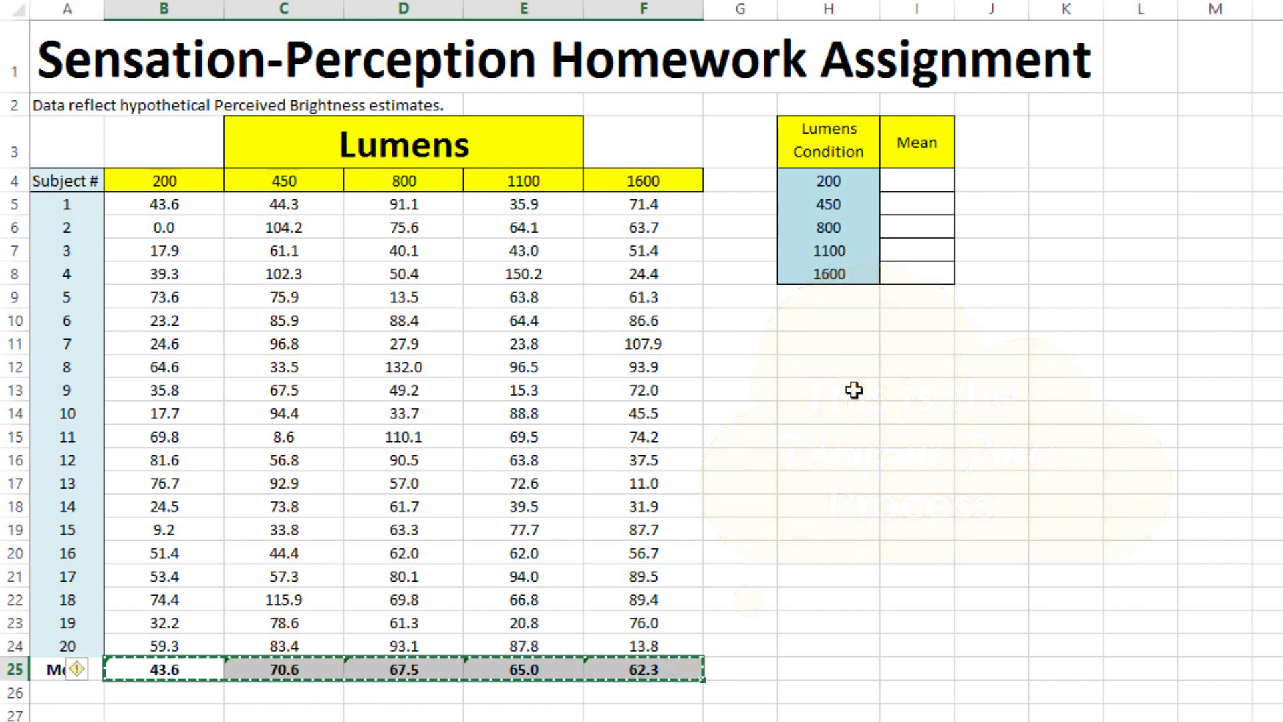
click(854, 390)
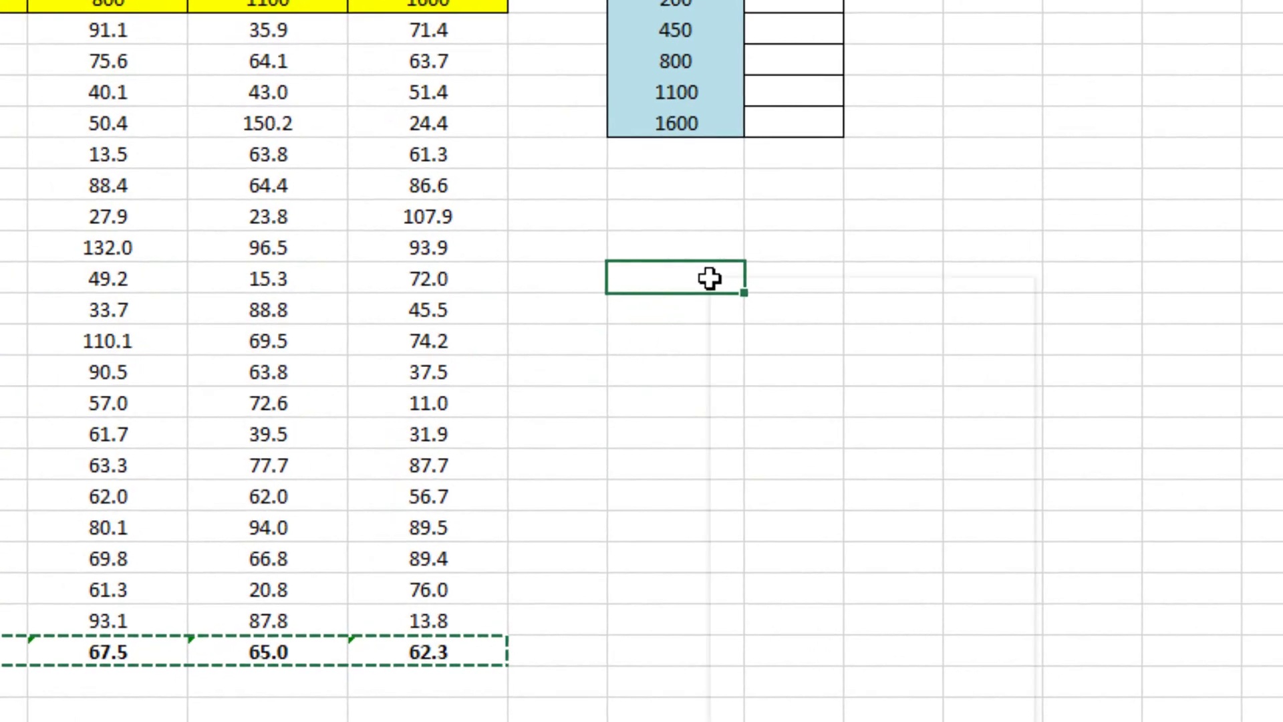
right_click(854, 389)
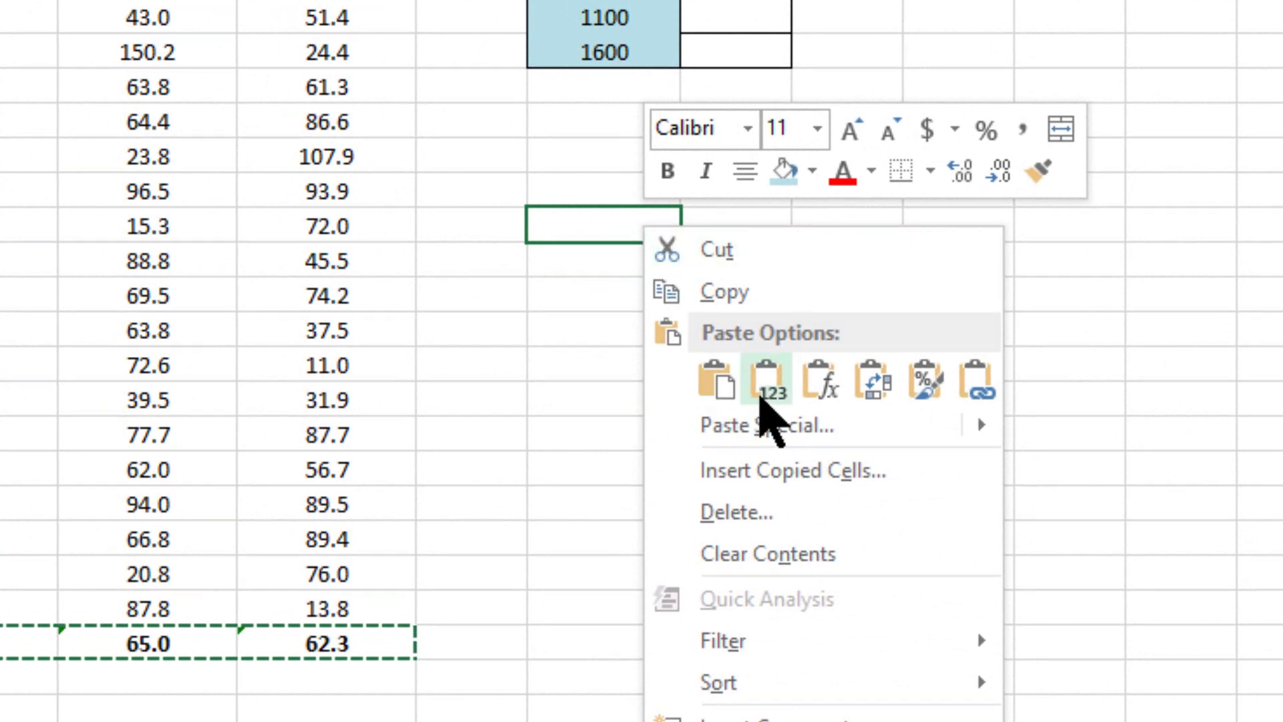
click(765, 396)
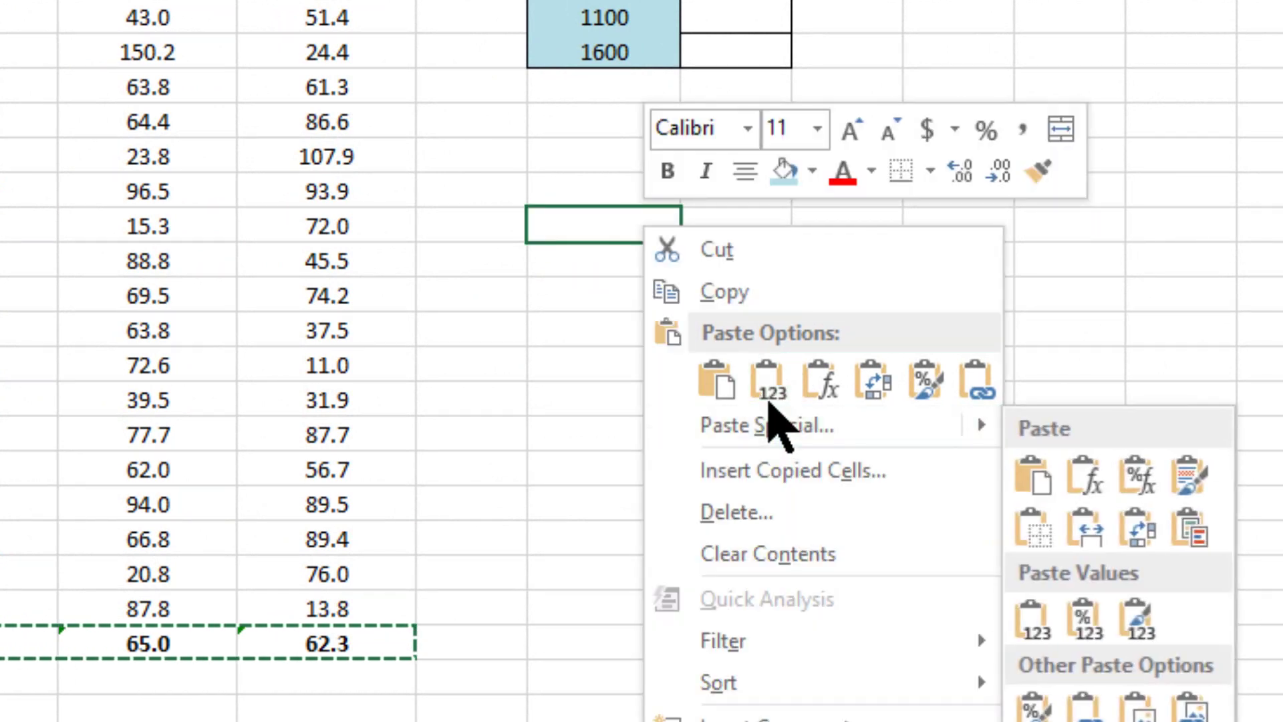
click(777, 391)
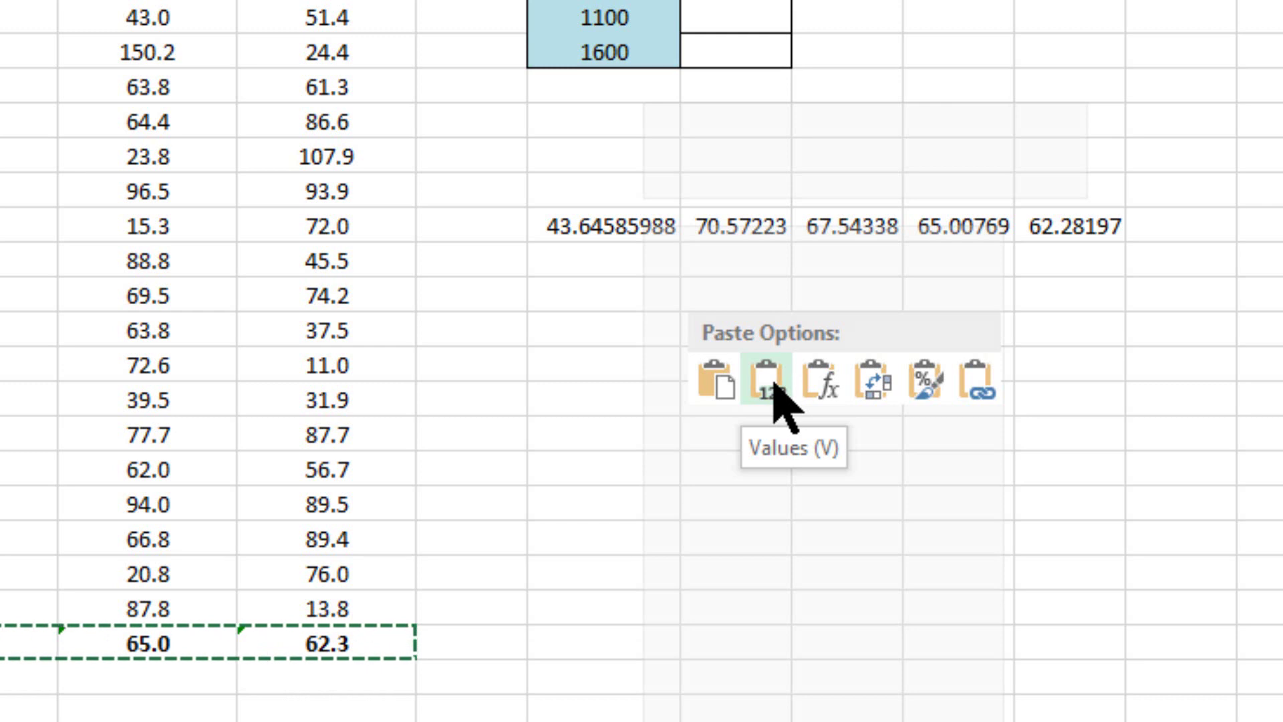
click(775, 390)
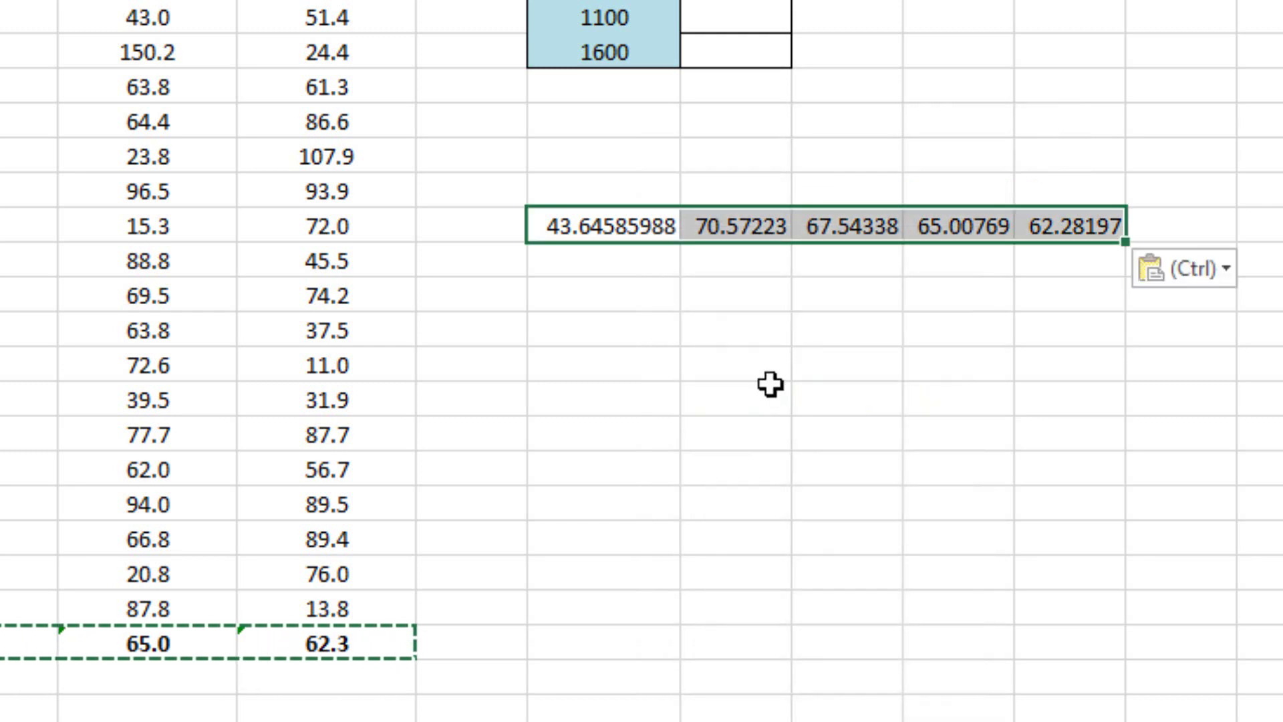
click(353, 646)
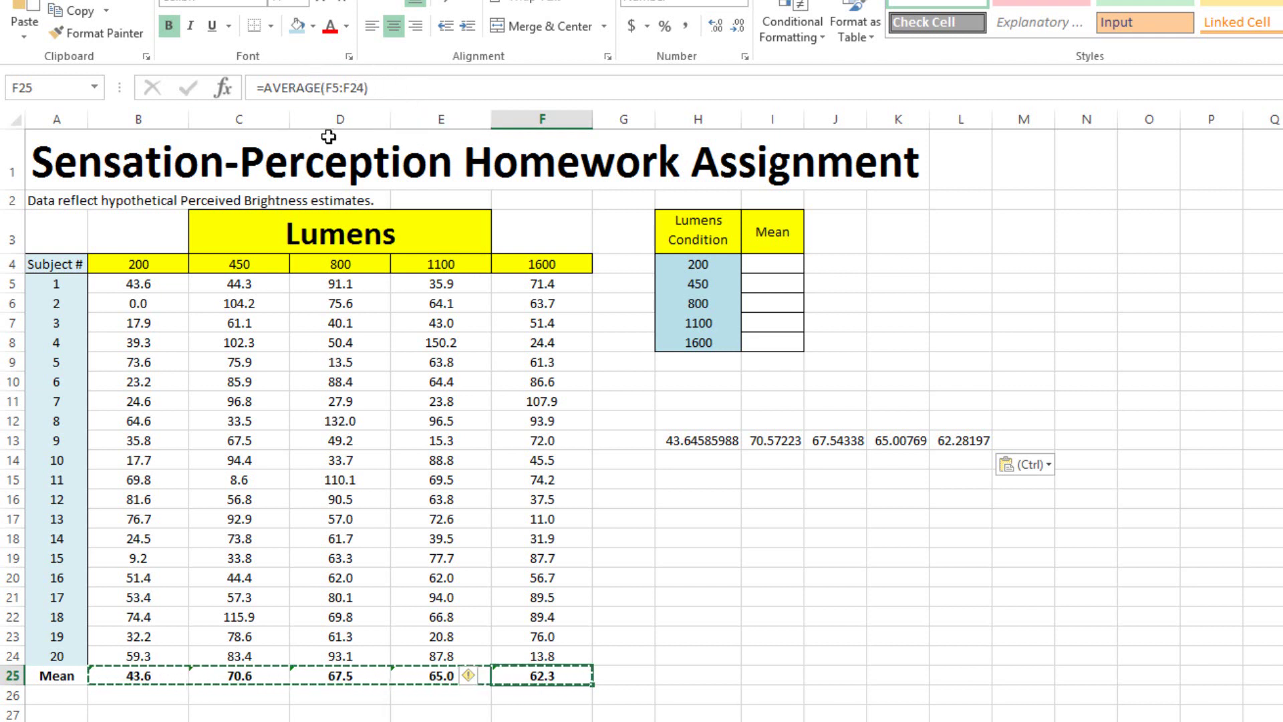
Copy the pasted values in H13:L13 and paste them transposed into the Mean column starting at I4
click(721, 440)
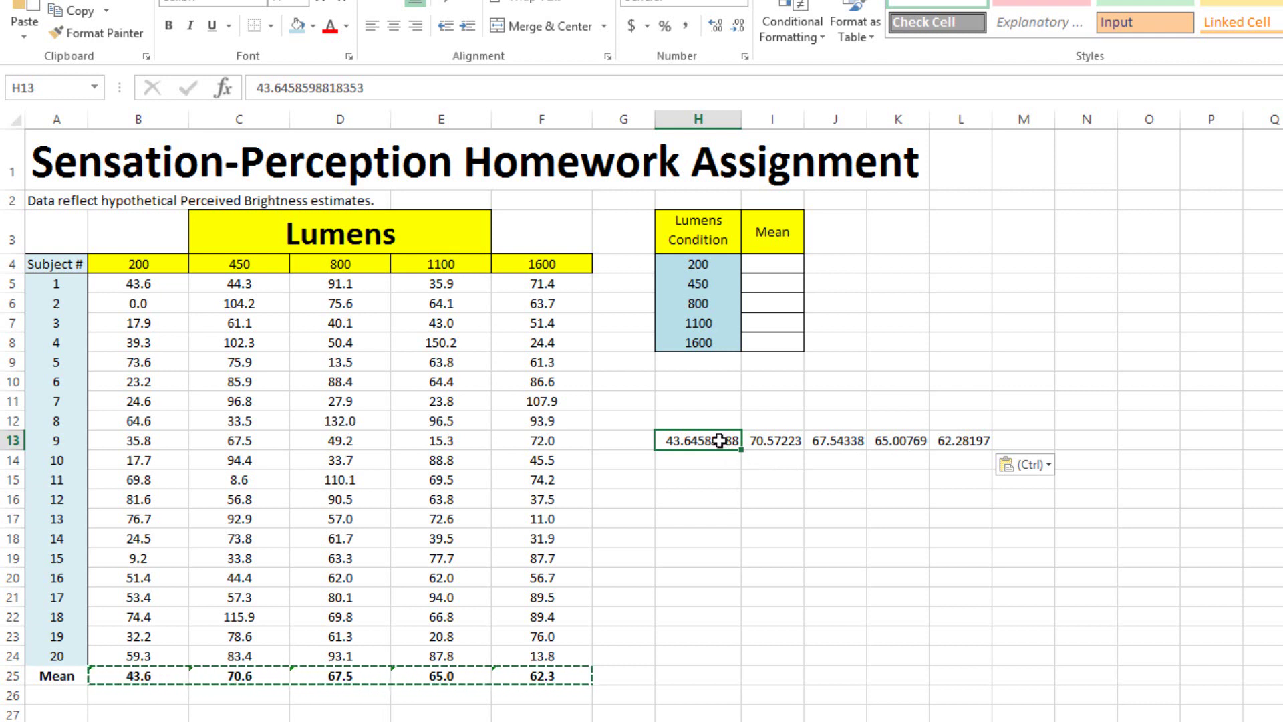
drag(719, 440, 960, 444)
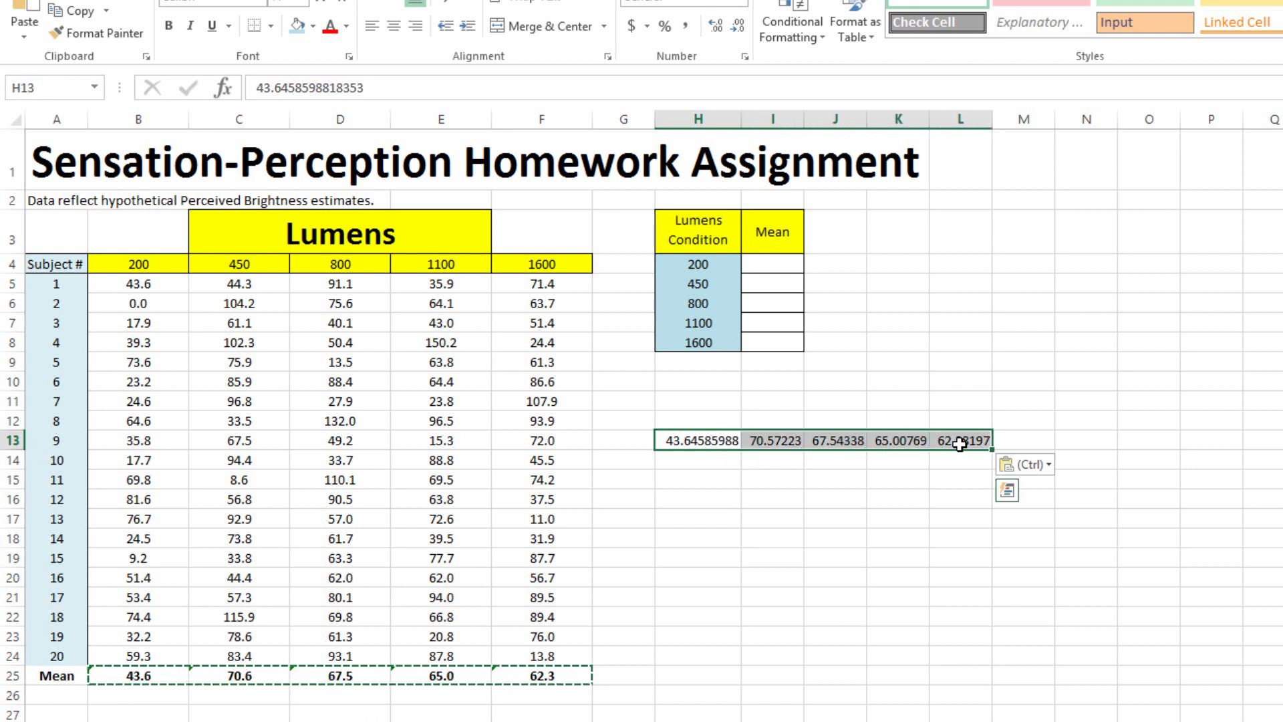
key(ctrl+c)
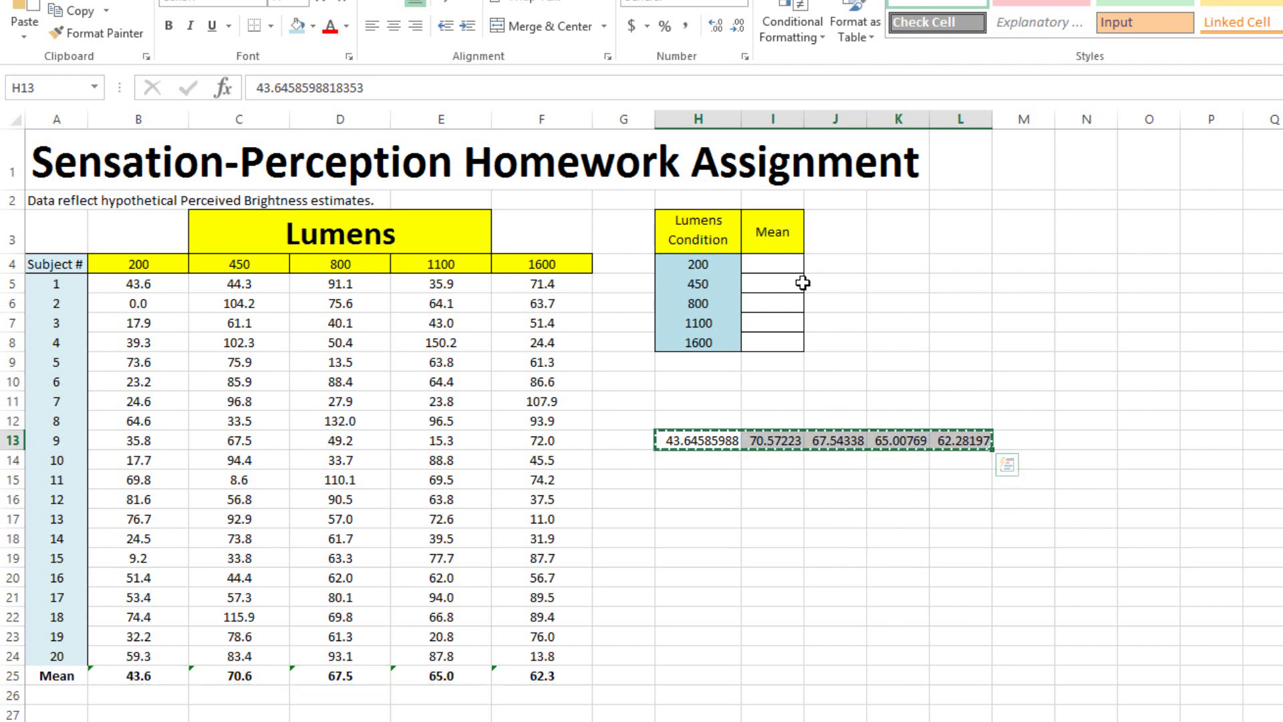
click(776, 265)
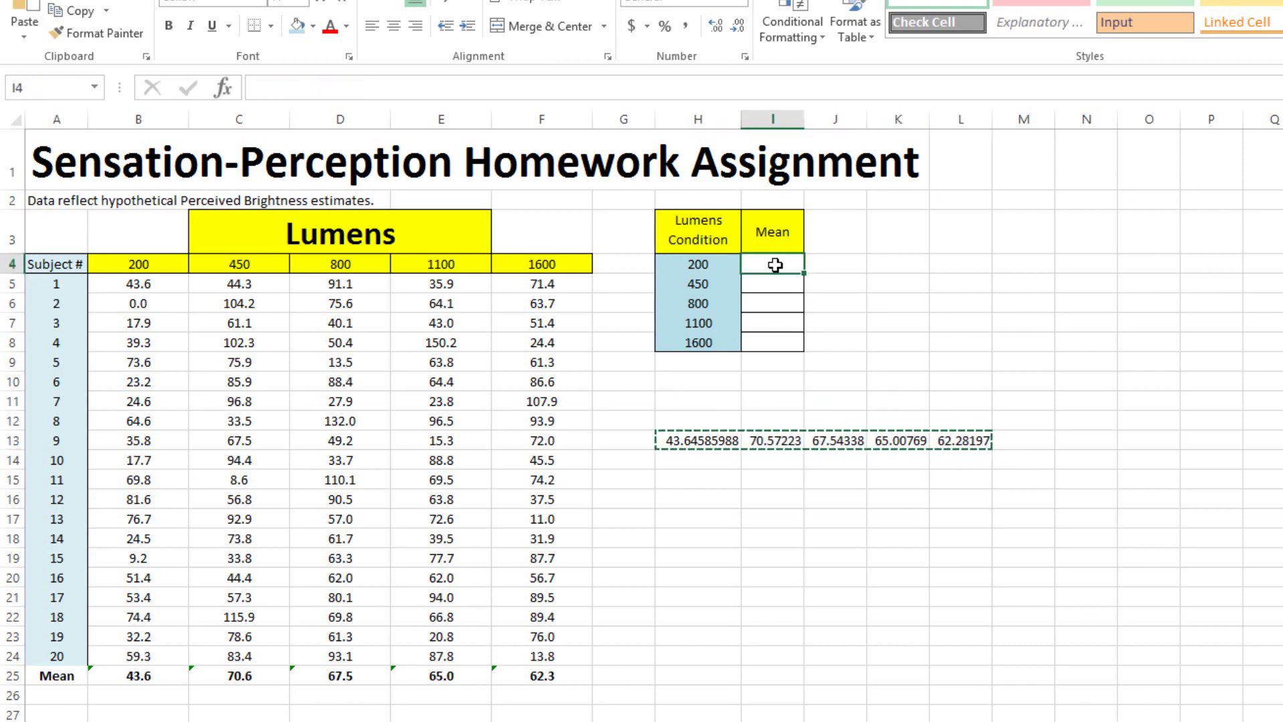
right_click(776, 265)
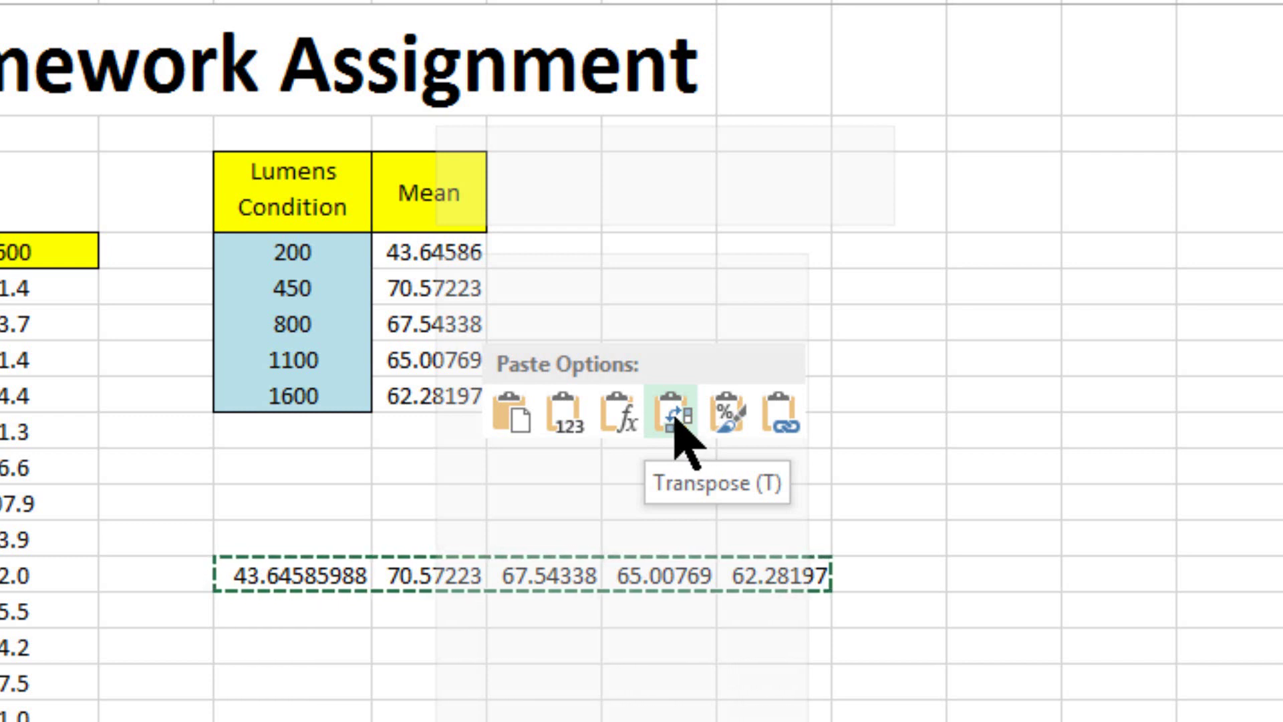
click(675, 418)
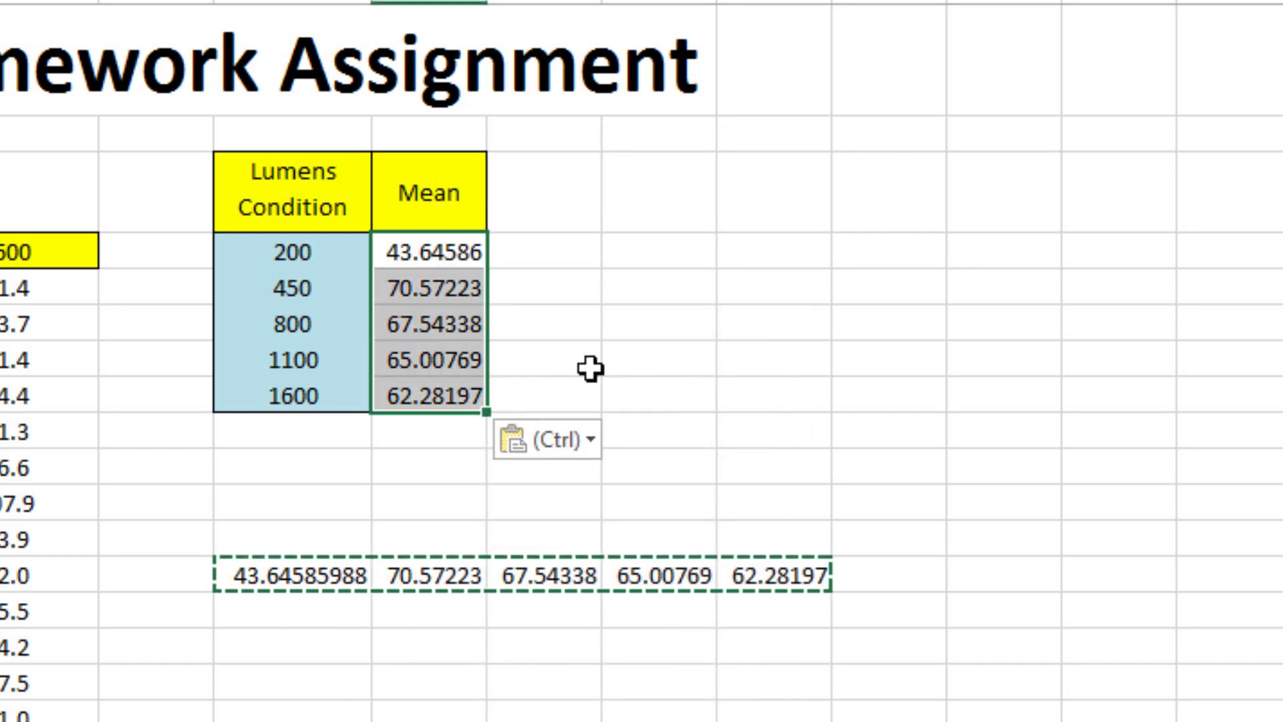
Delete the temporary row of mean values in H13:L13
click(455, 510)
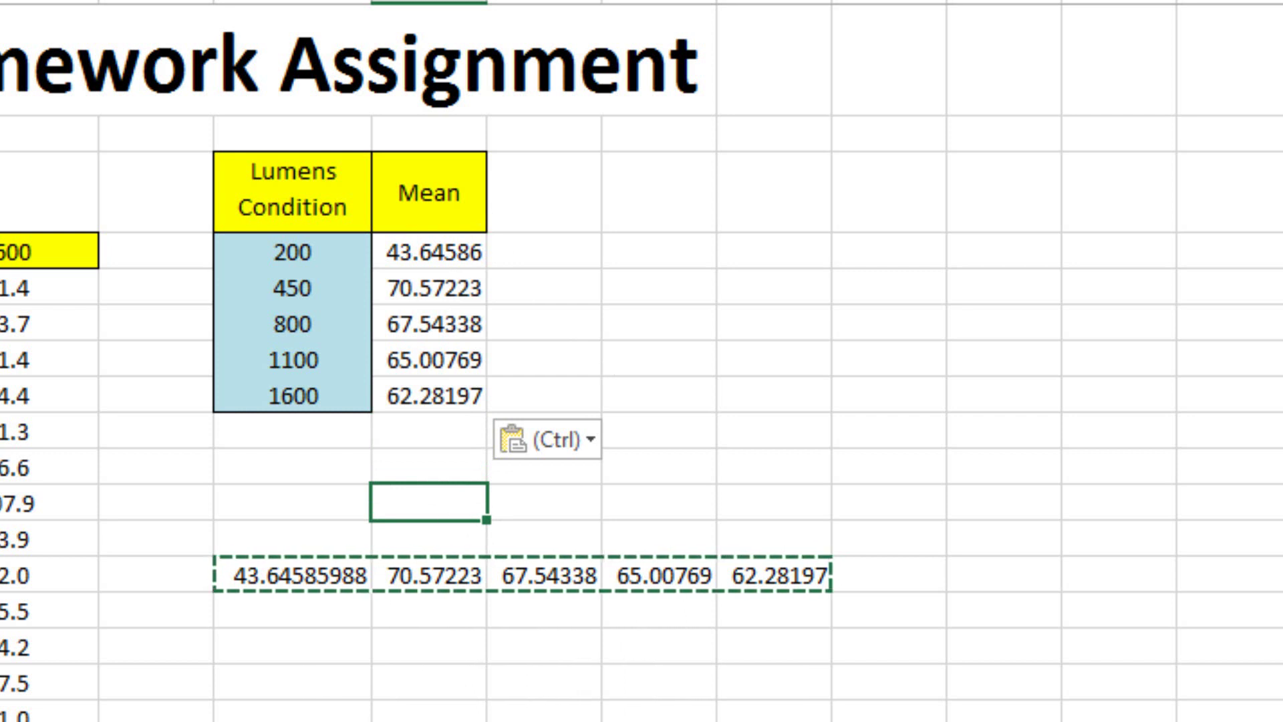
click(428, 669)
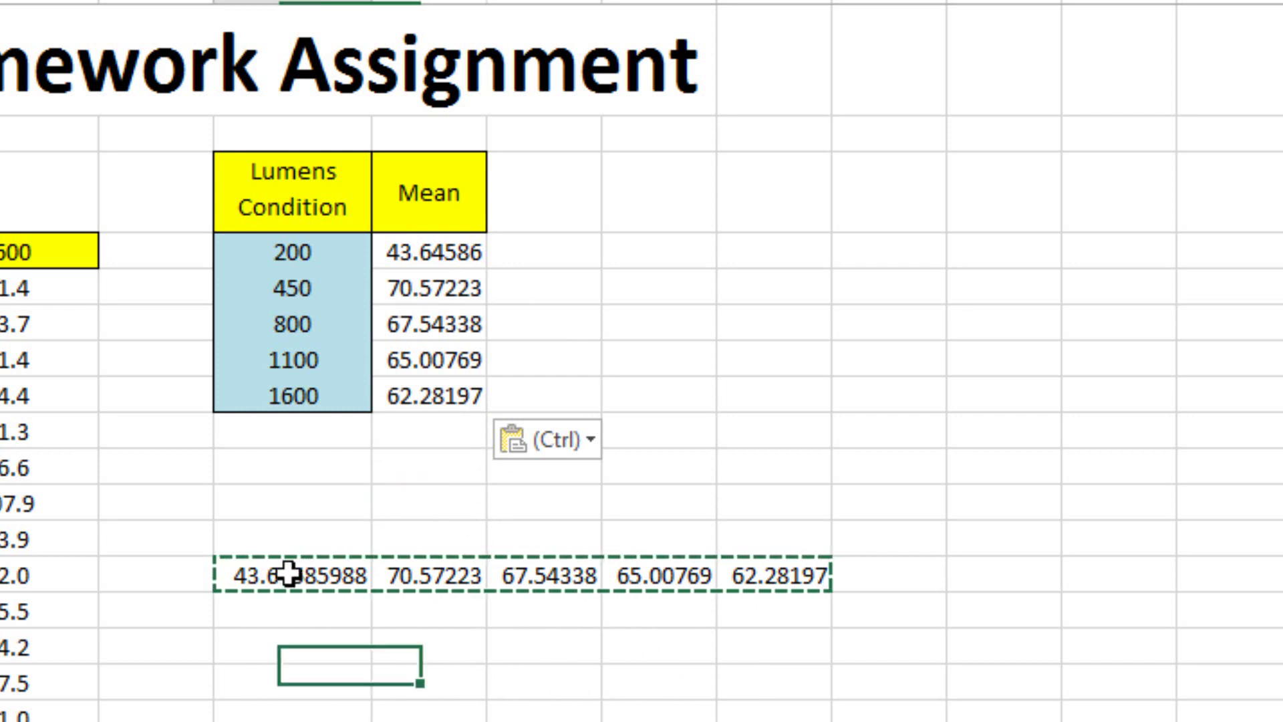
drag(368, 573, 744, 582)
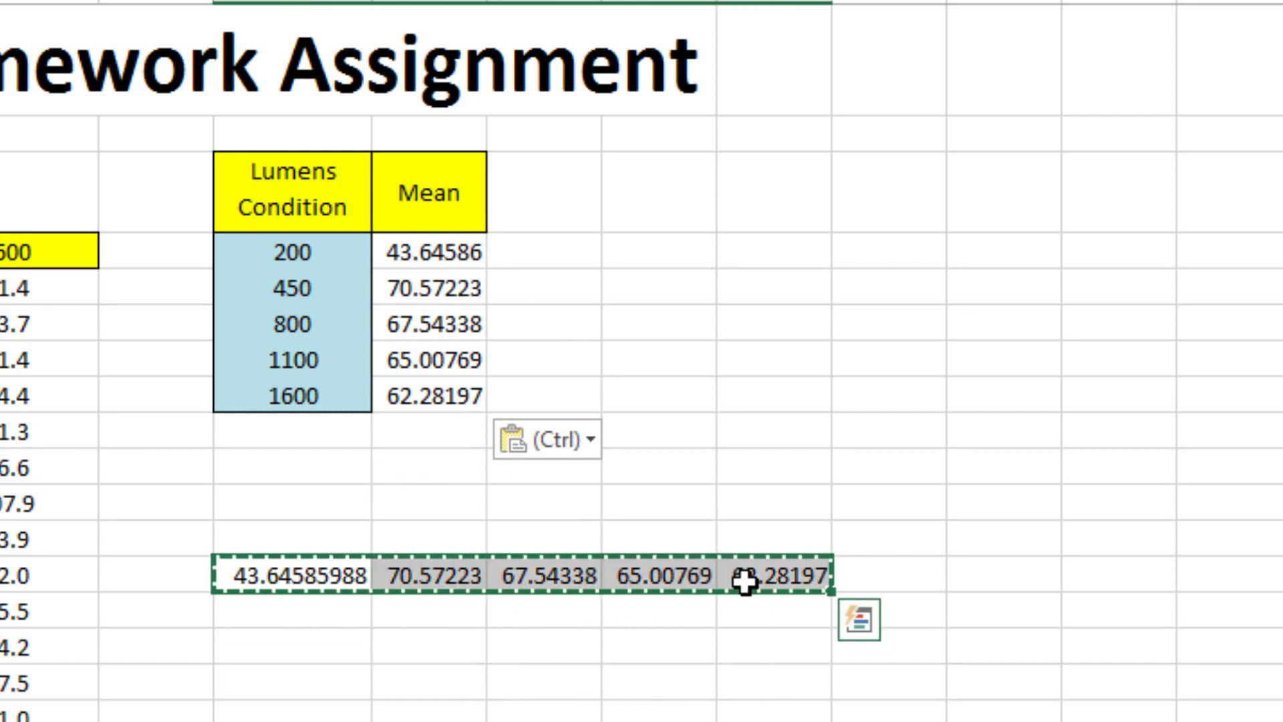
key(Delete)
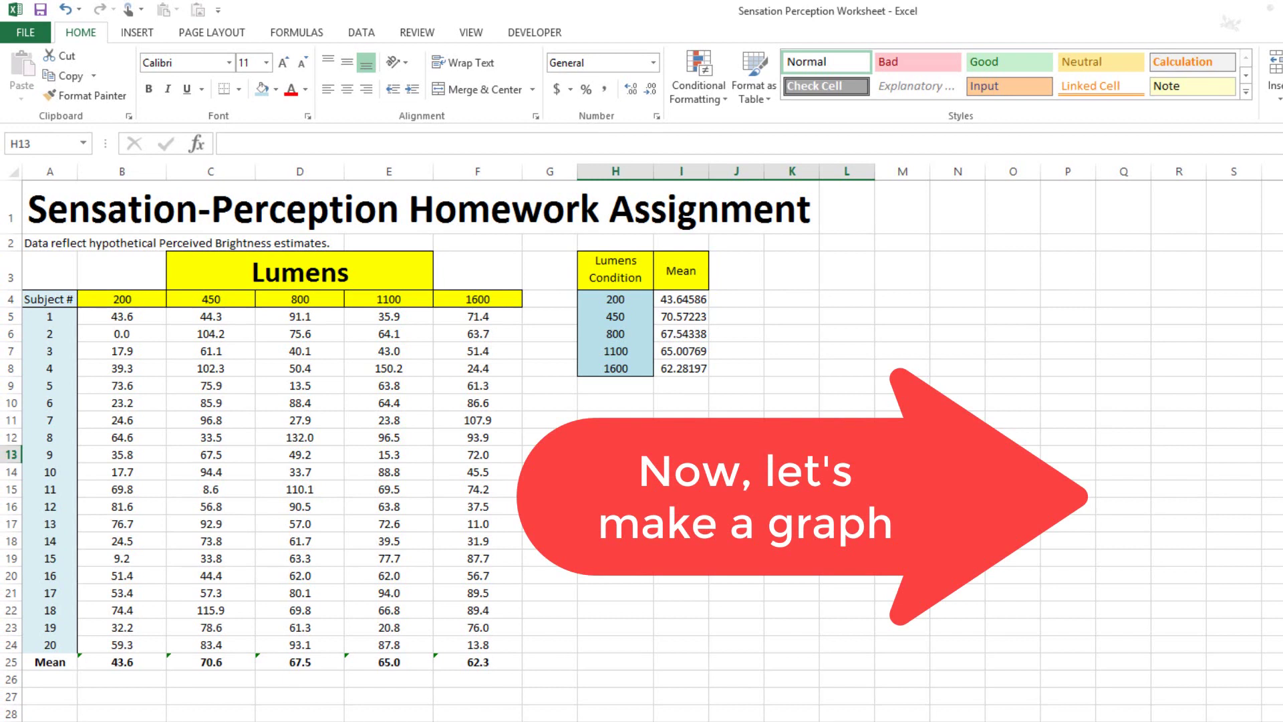
click(616, 489)
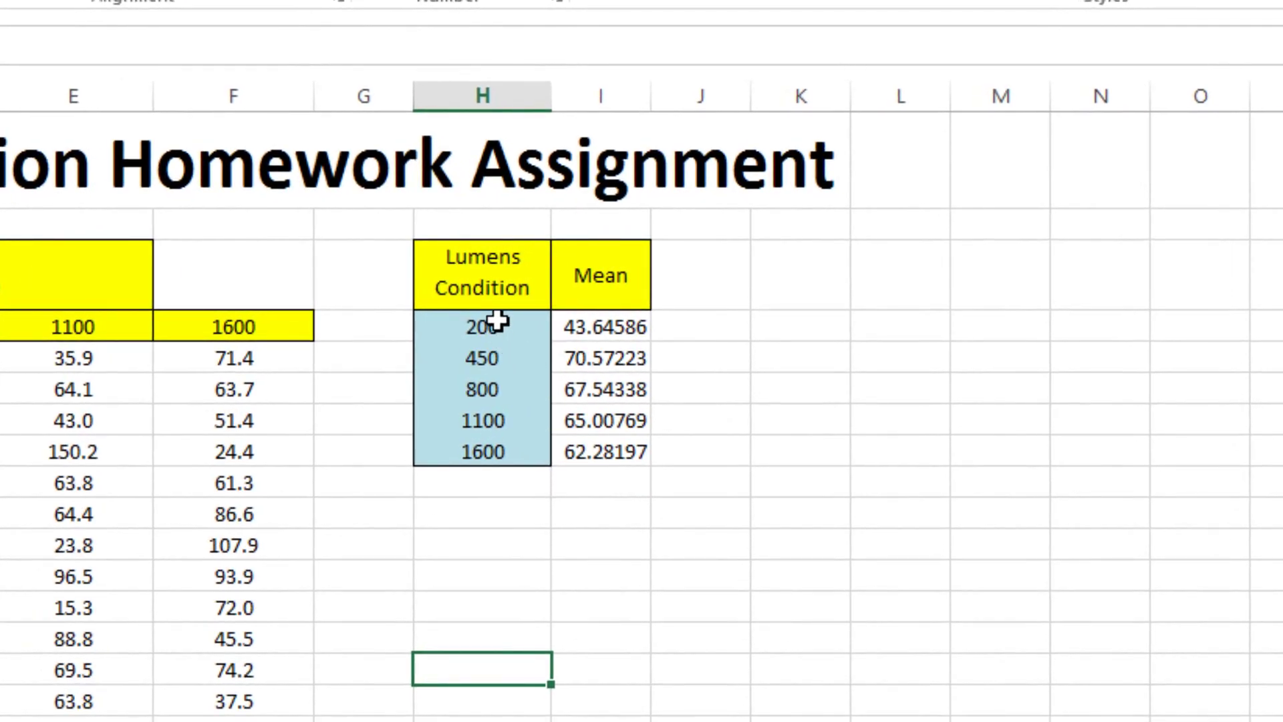
Insert a markers-only scatter chart of the lumens conditions and their means in H4:I8
drag(497, 323, 605, 453)
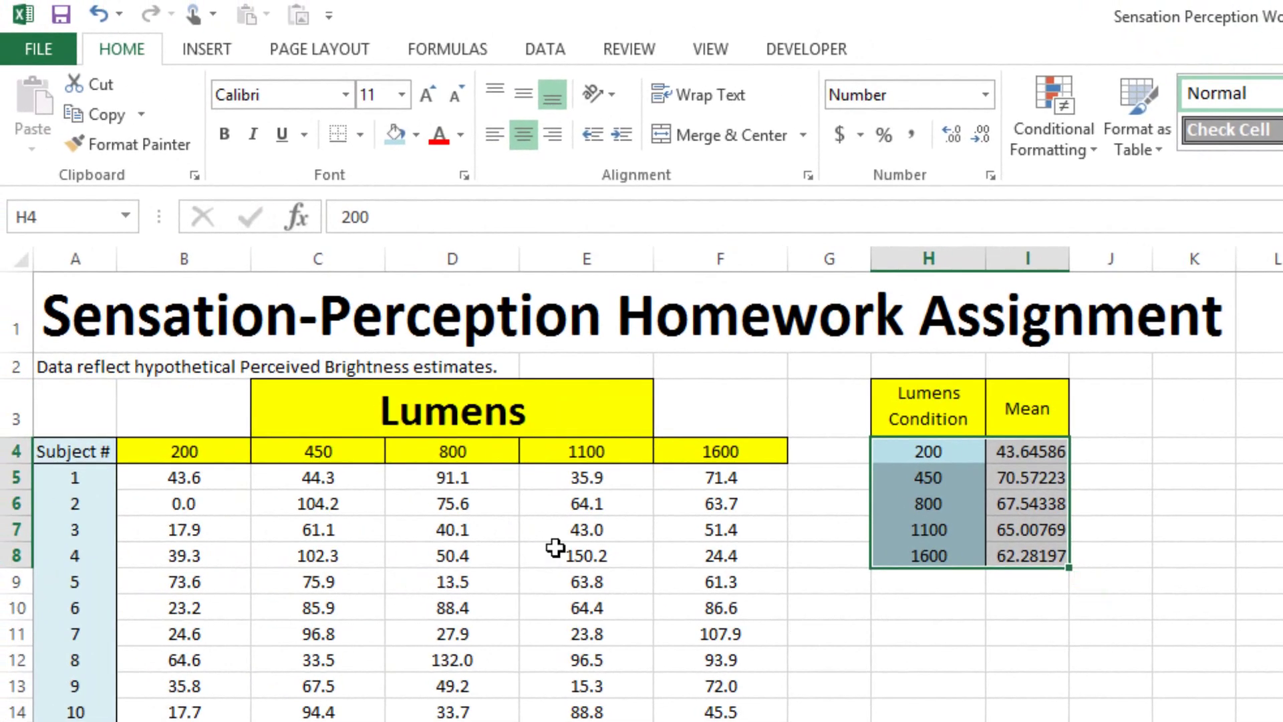
click(207, 50)
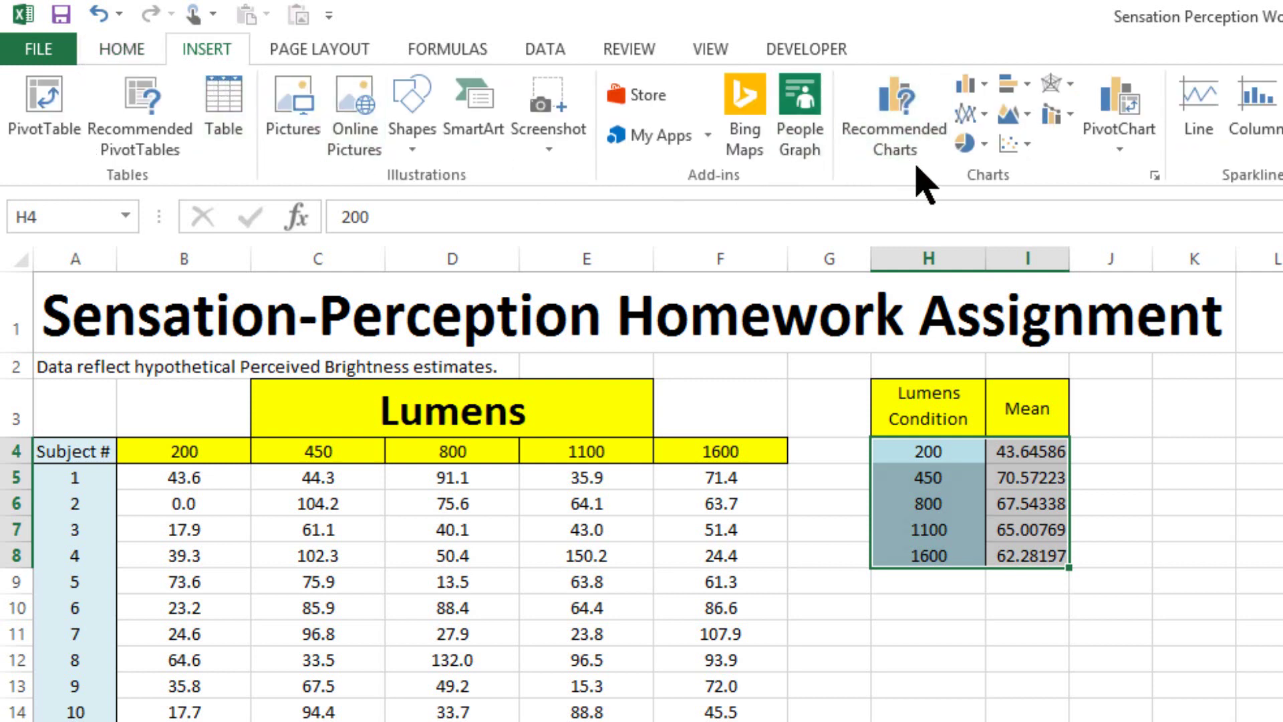
click(1029, 146)
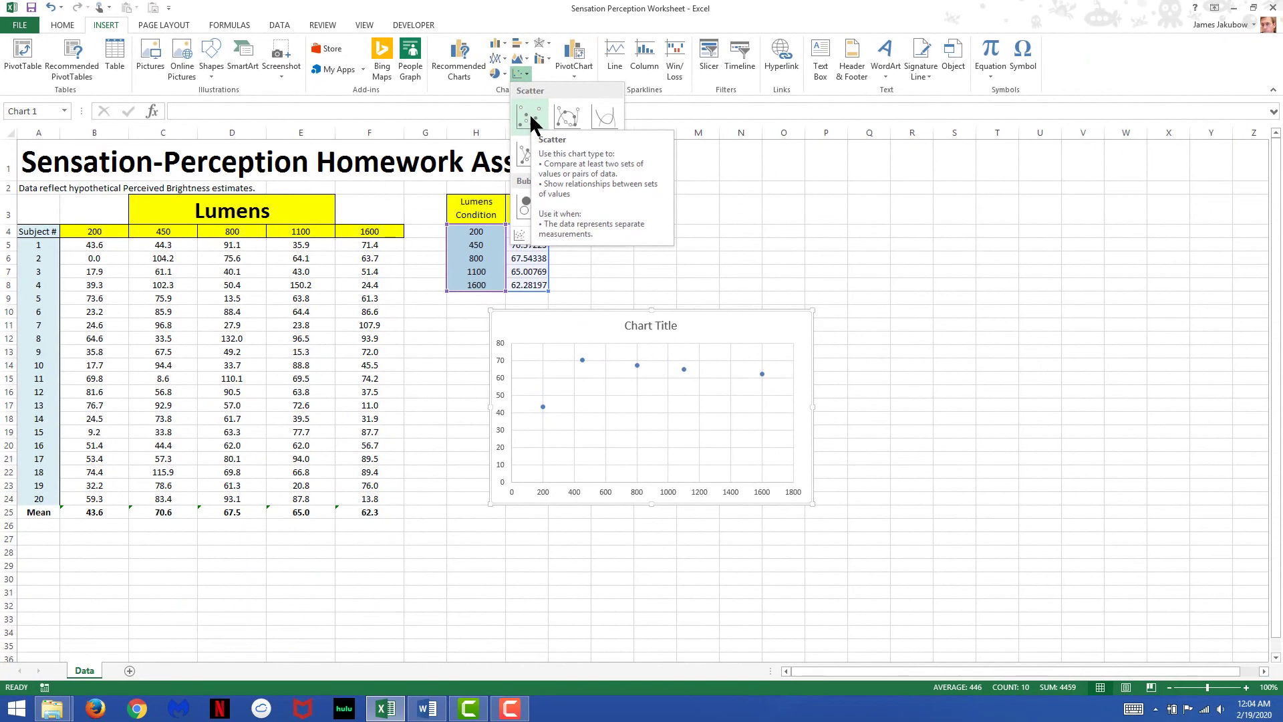
click(530, 117)
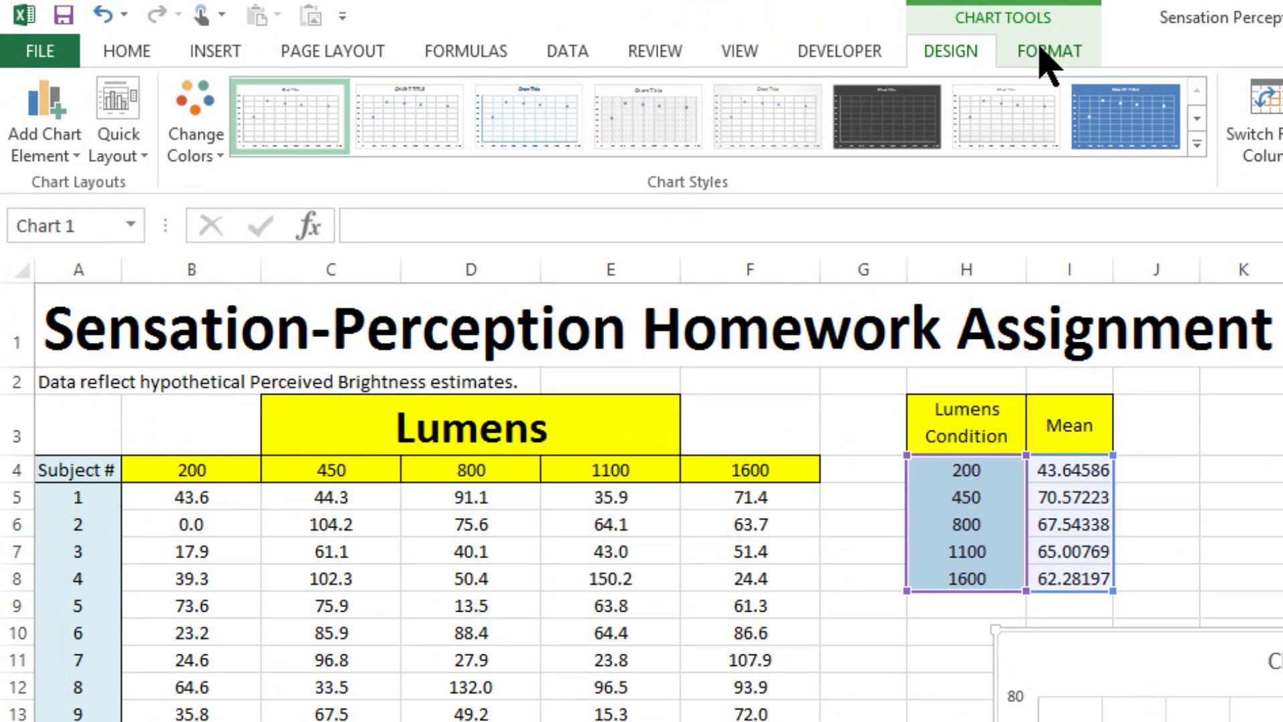
Add a primary horizontal axis title to the scatter chart reading "Brightness in Lumens"
click(1037, 55)
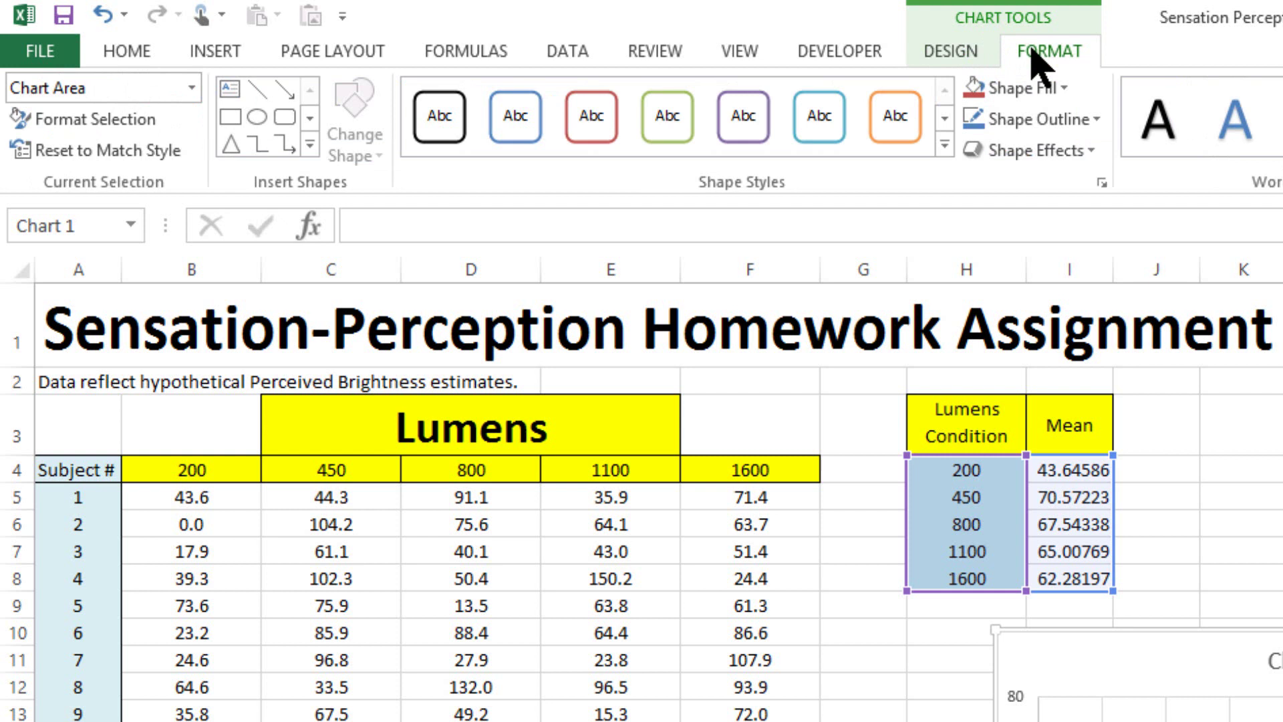
click(963, 59)
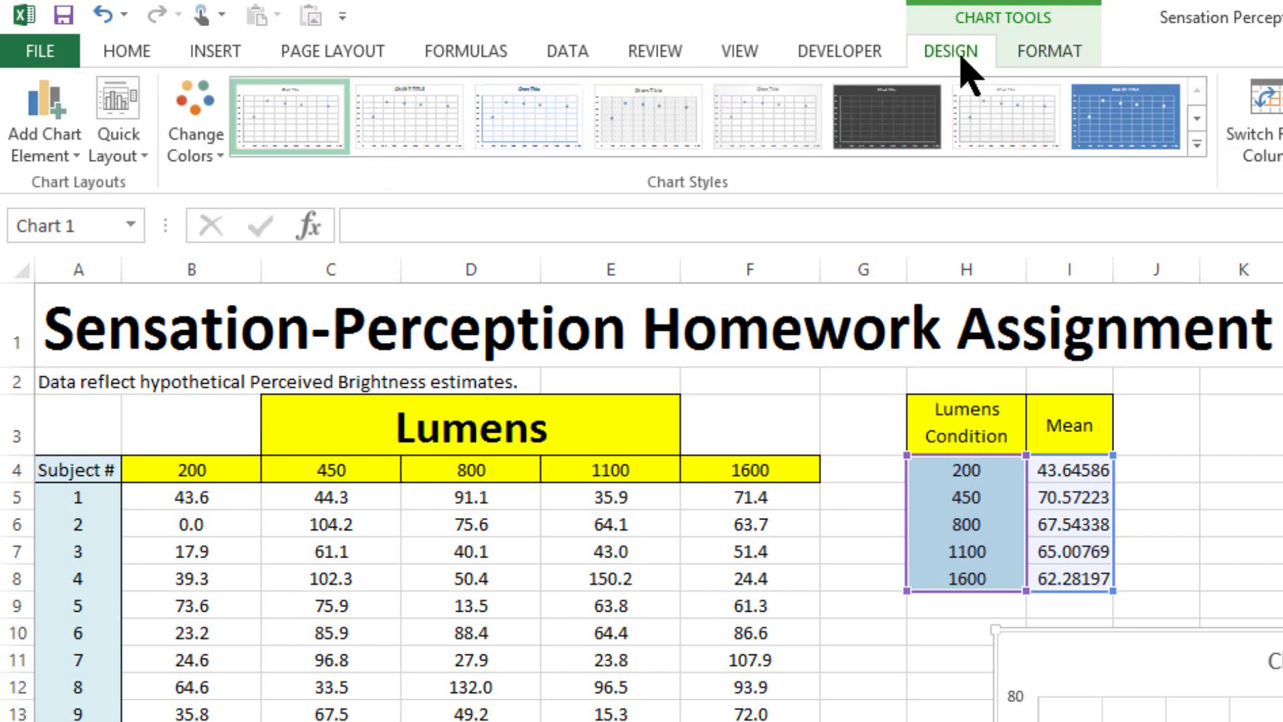
click(75, 161)
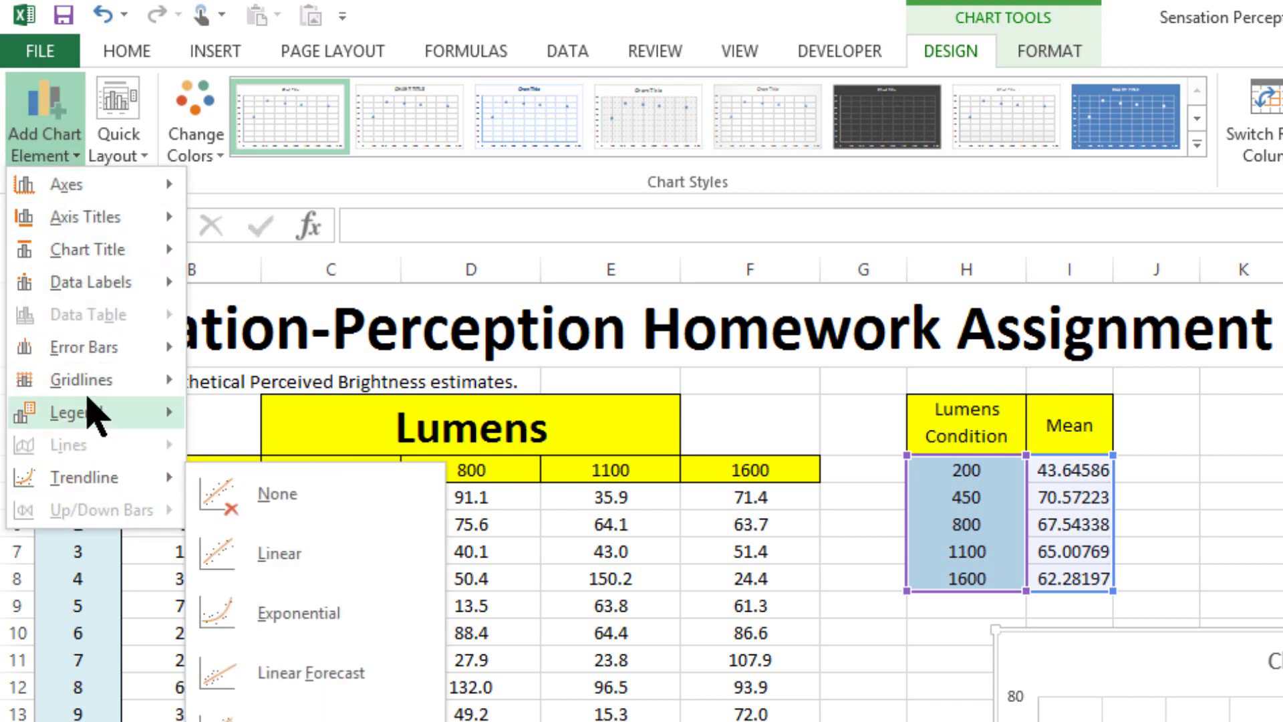
mouse_move(82, 213)
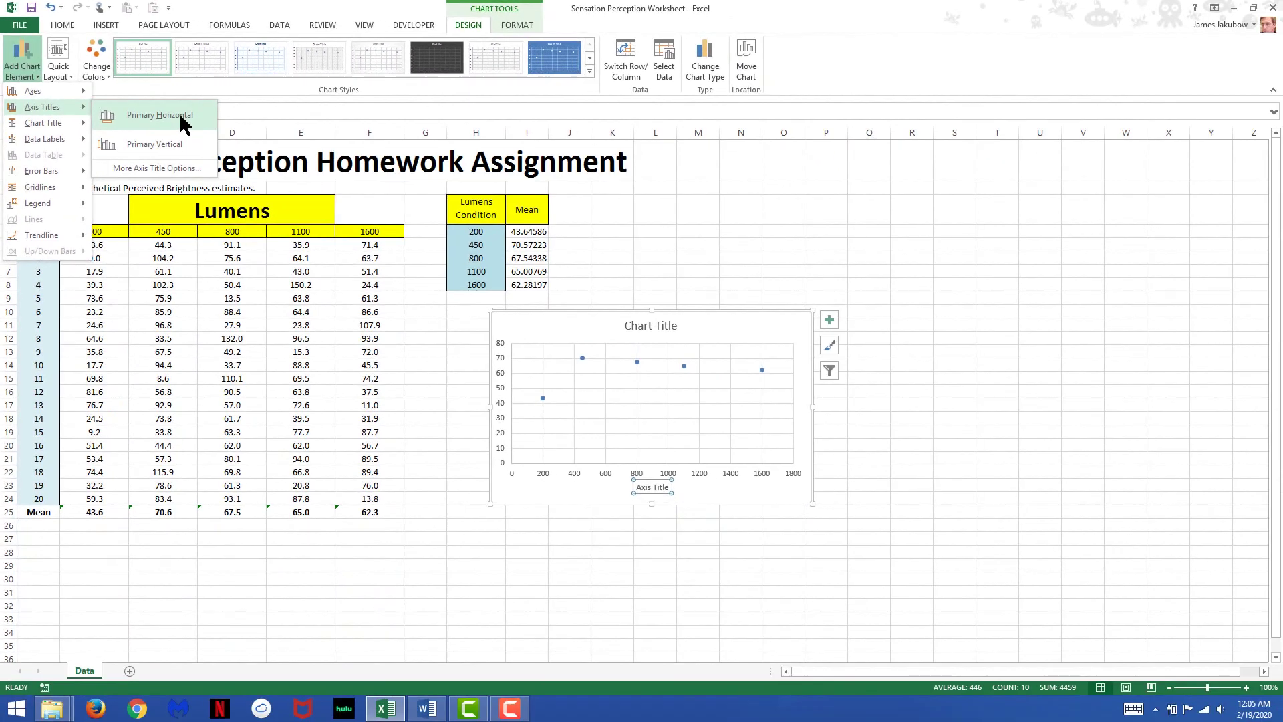
click(365, 230)
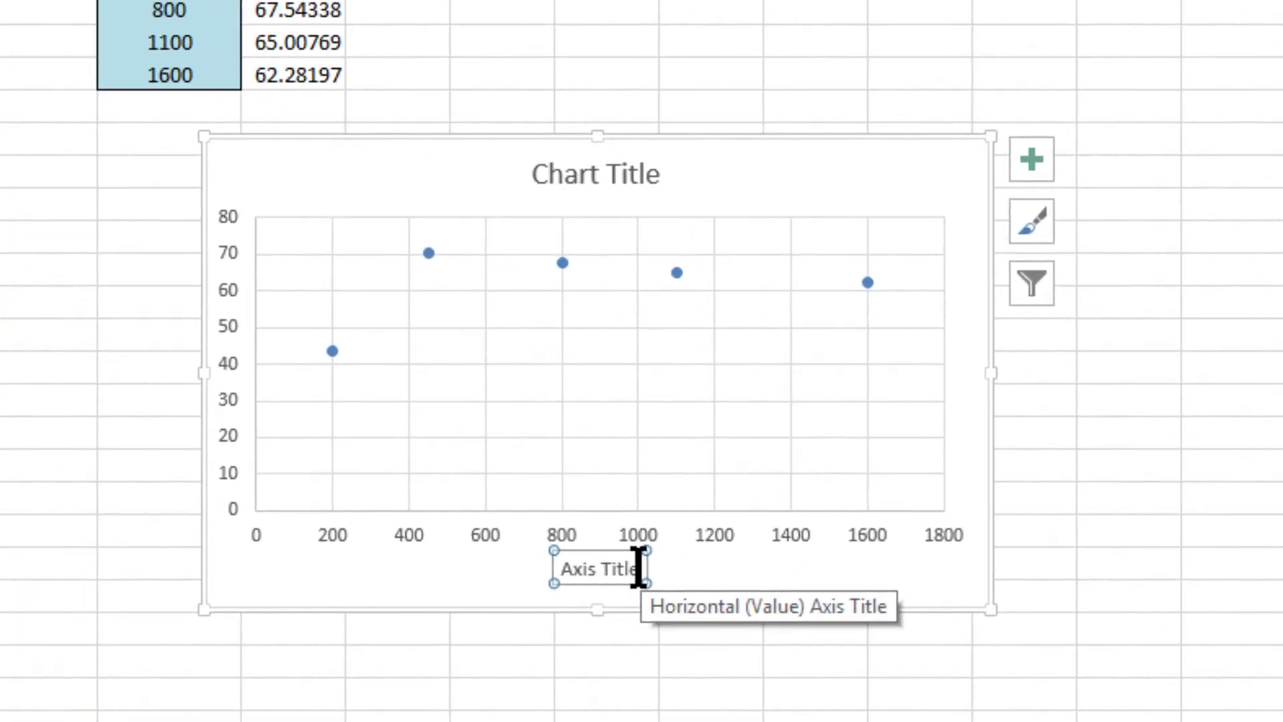
click(668, 487)
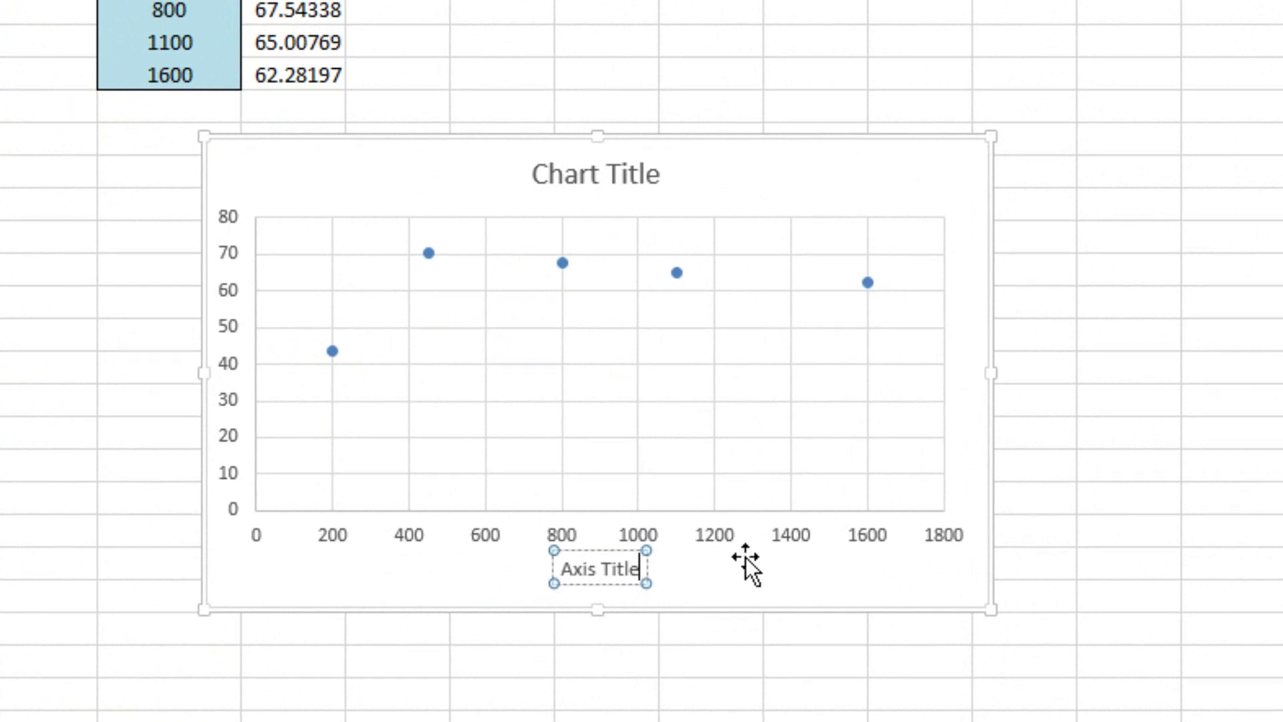
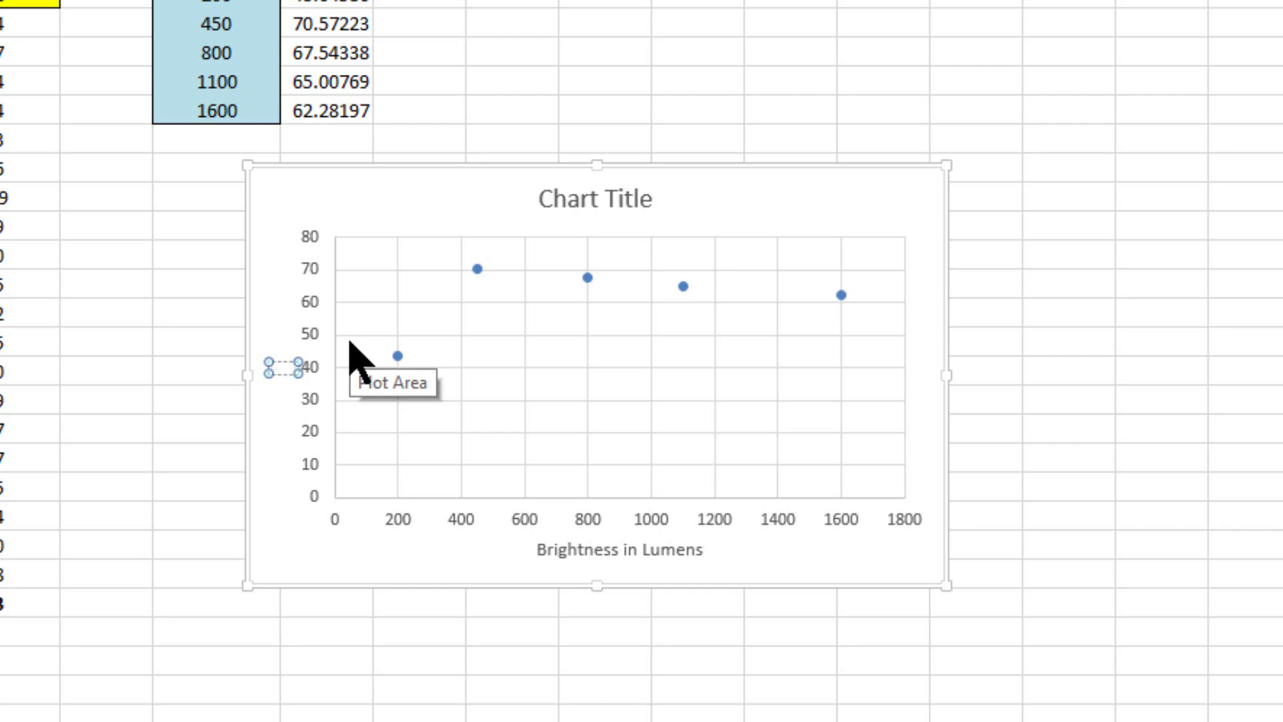
Enter "Subjective Estimate of Brigghtness" as the chart's vertical axis title
text(ubjec)
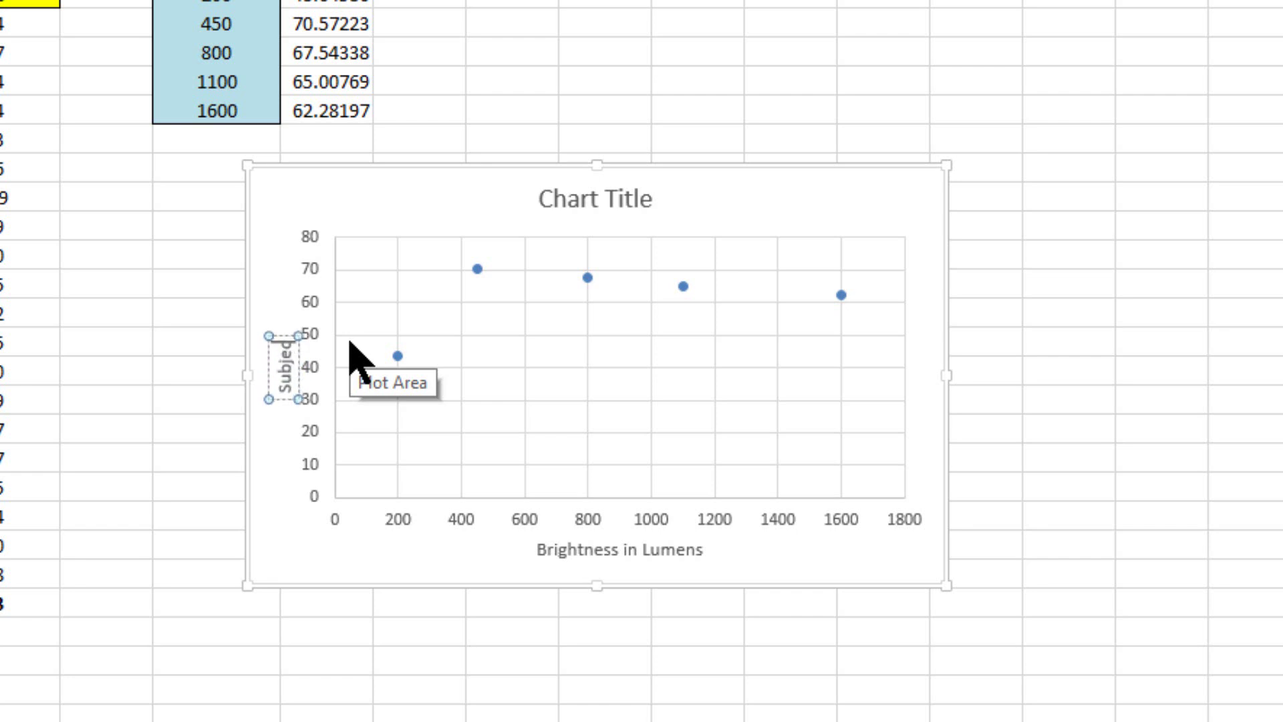
text(tive Esti)
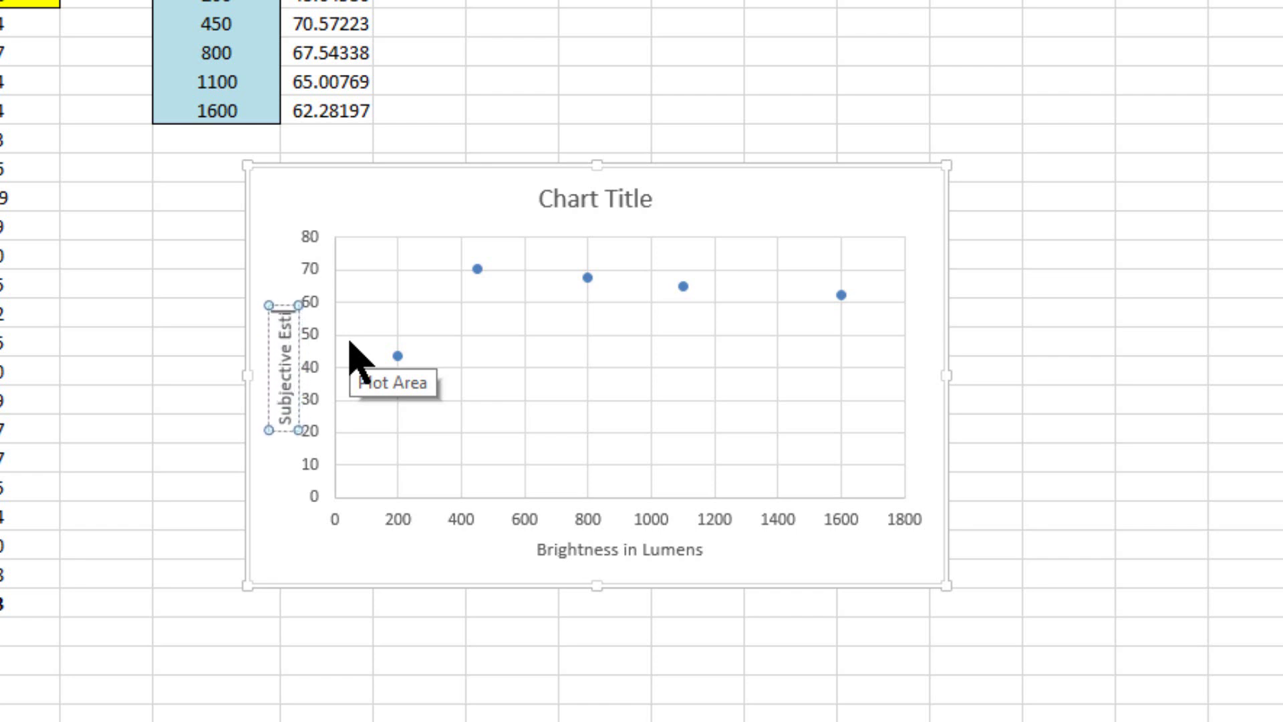
text(mate of Br)
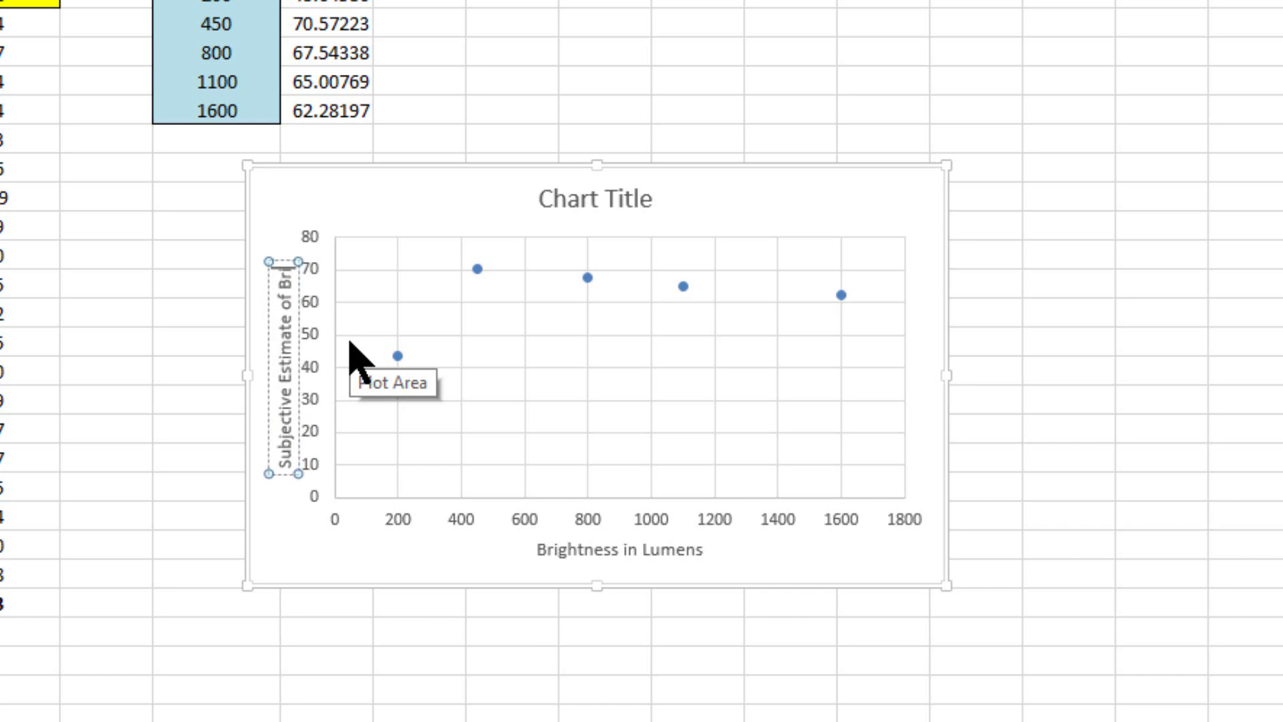
text(igghtness)
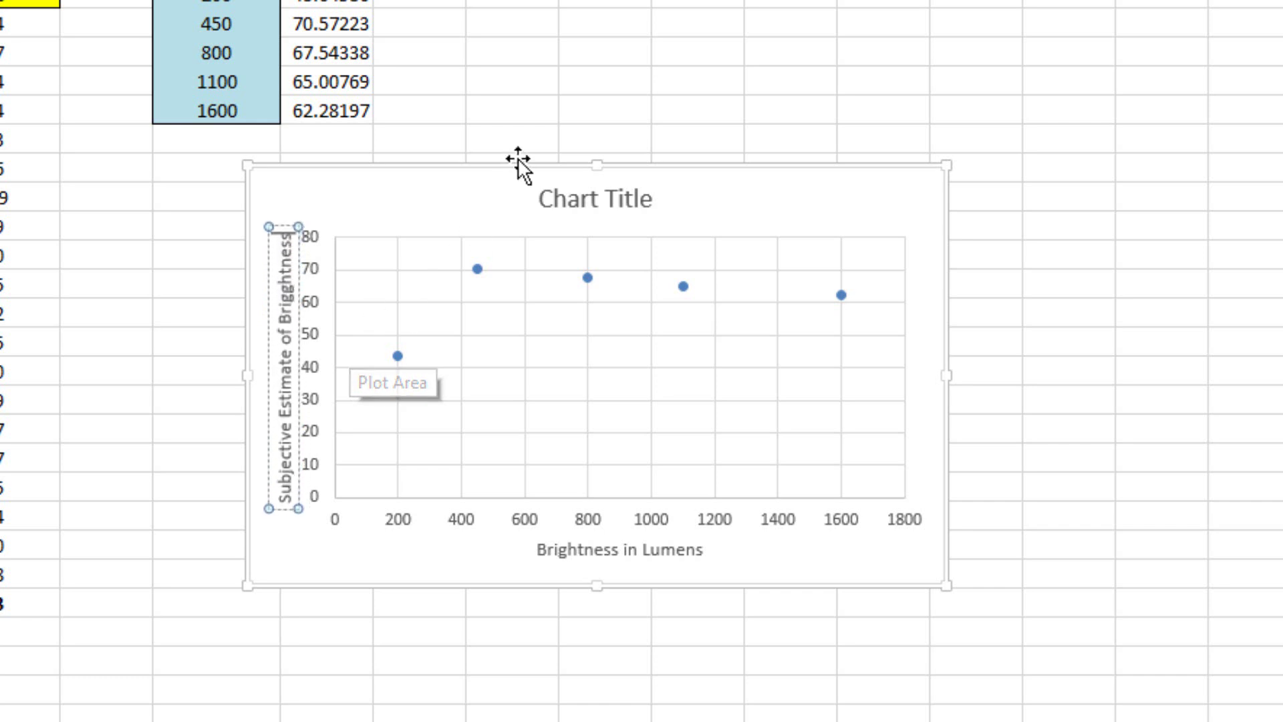
Replace the placeholder chart title with "Relationship Between Lumens and Perceived Brightness"
click(610, 199)
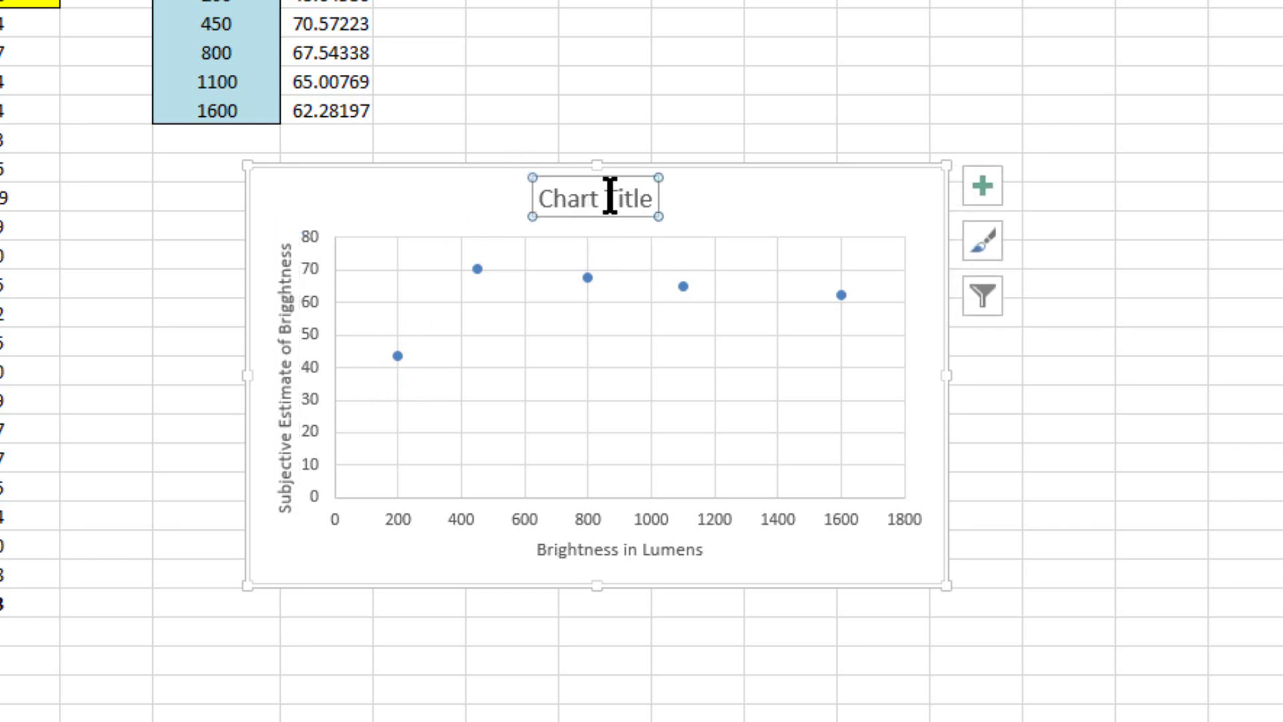
click(652, 198)
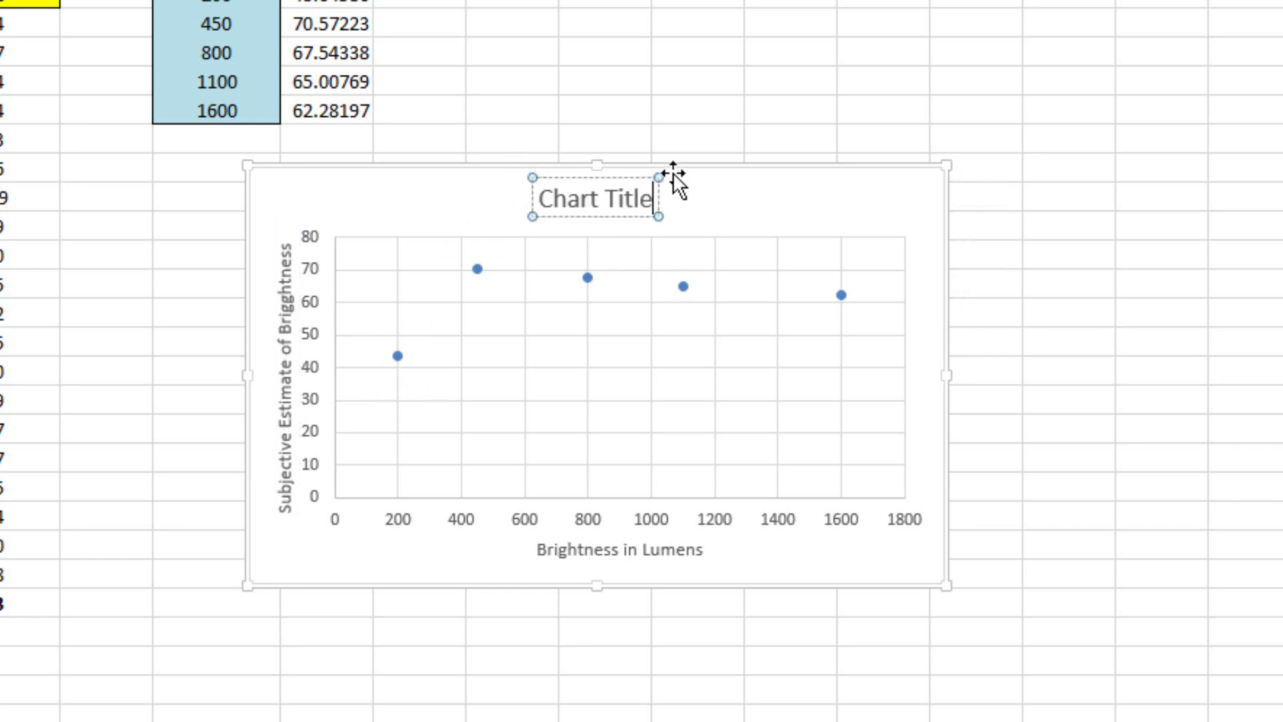
key(BackSpace)
key(BackSpace)
key(BackSpace)
key(BackSpace)
key(BackSpace)
key(BackSpace)
key(BackSpace)
key(BackSpace)
key(BackSpace)
key(BackSpace)
key(BackSpace)
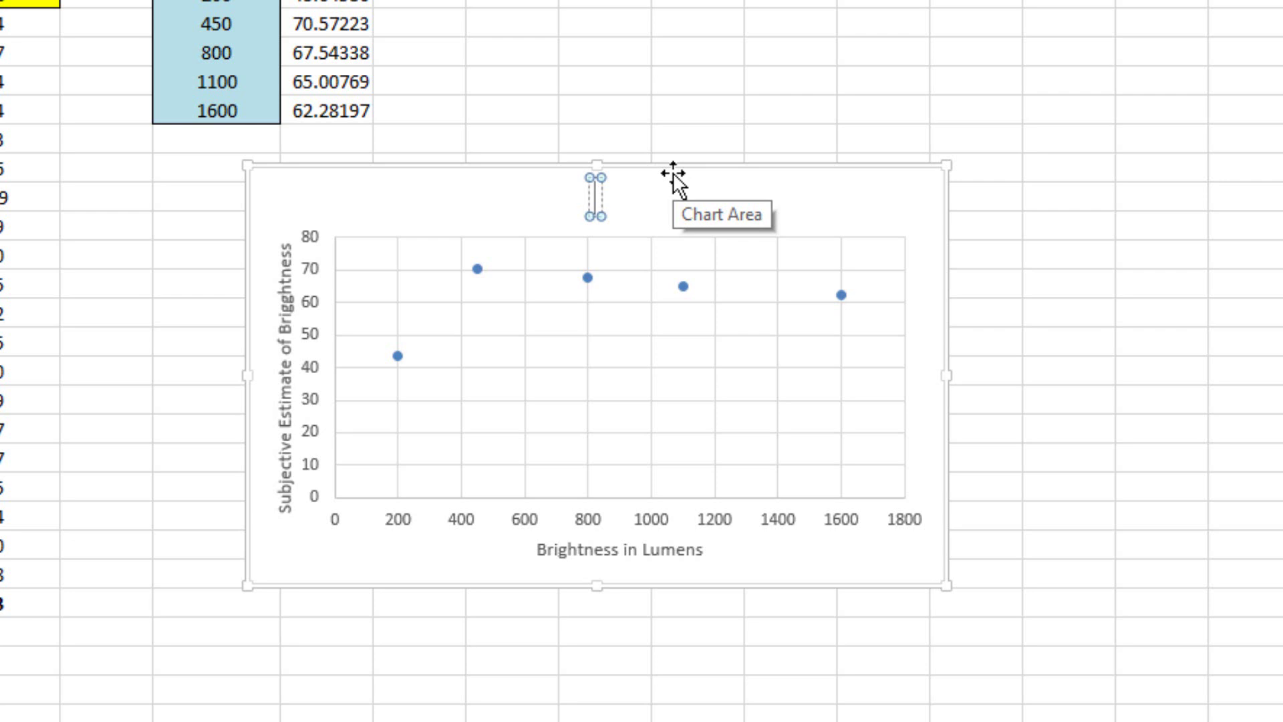
text(Relations)
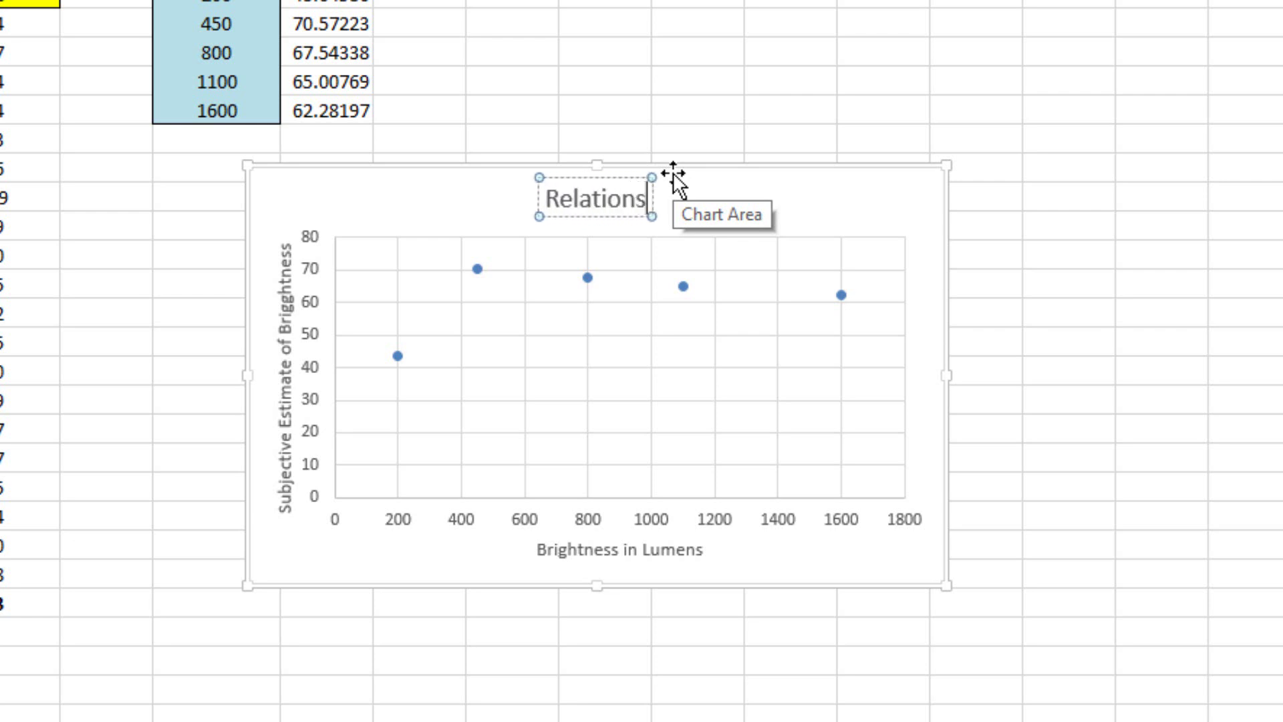
text(ip)
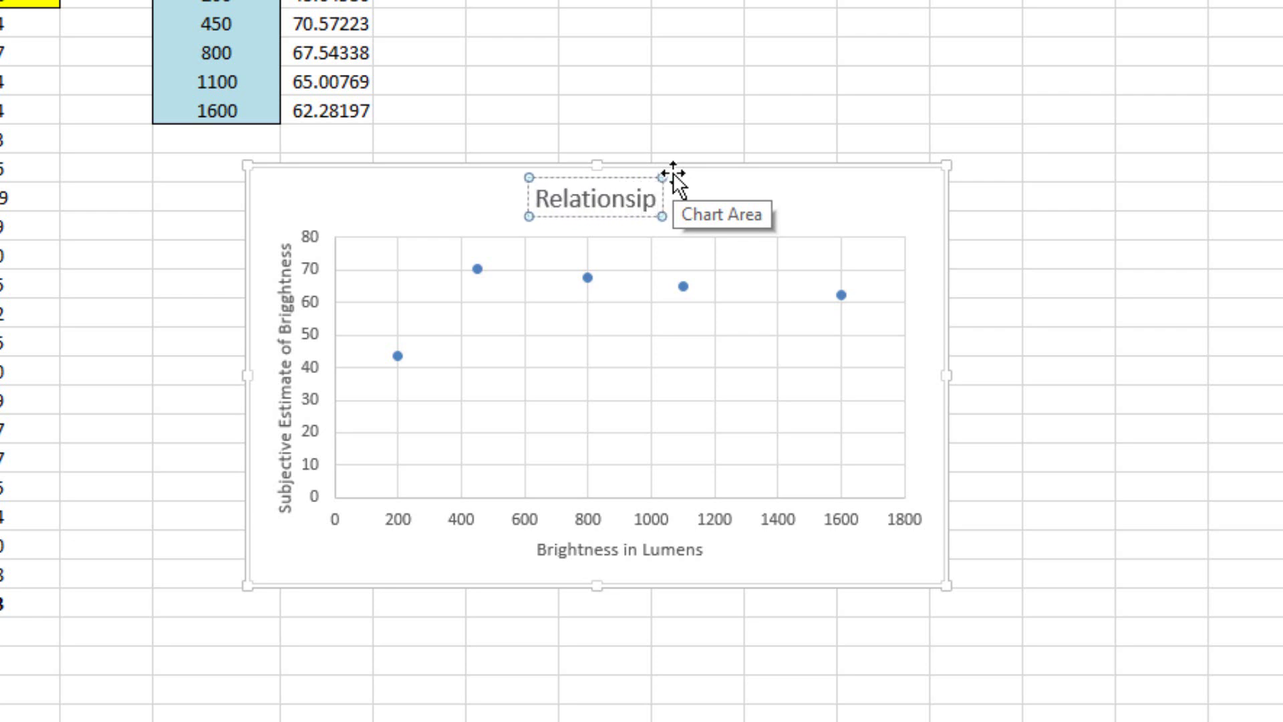
key(BackSpace)
key(BackSpace)
text(hip)
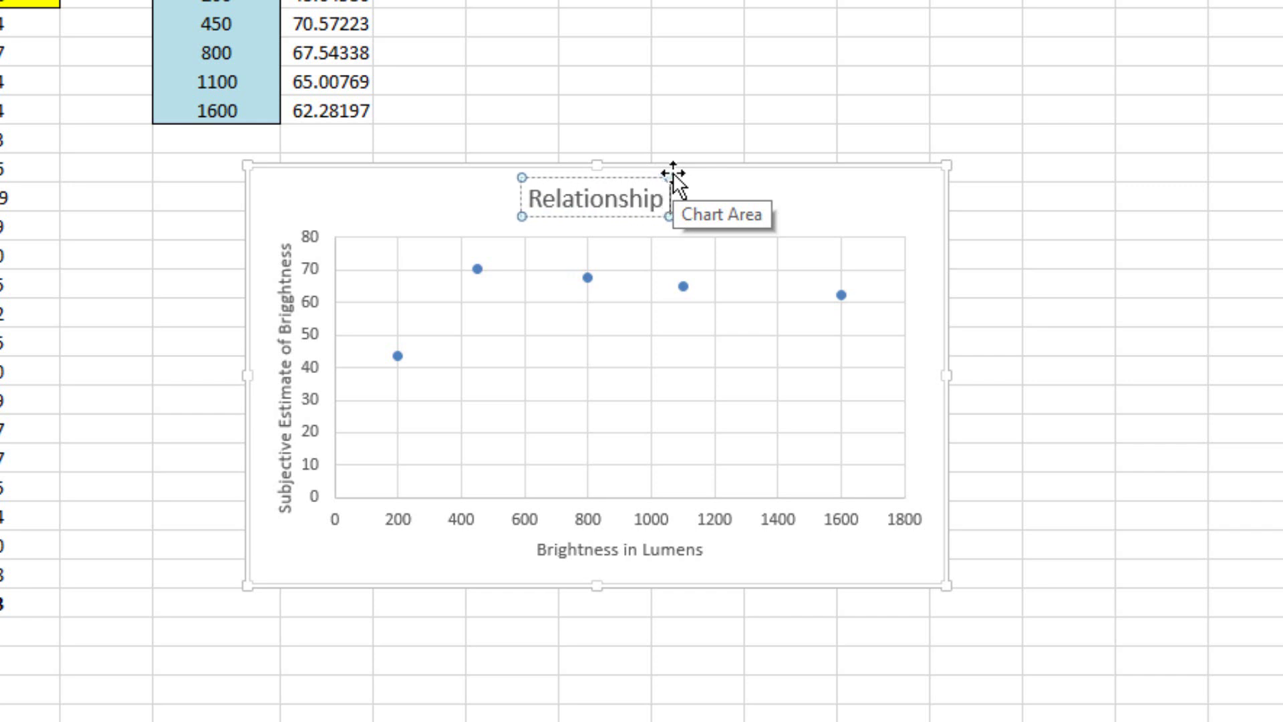
text( Between)
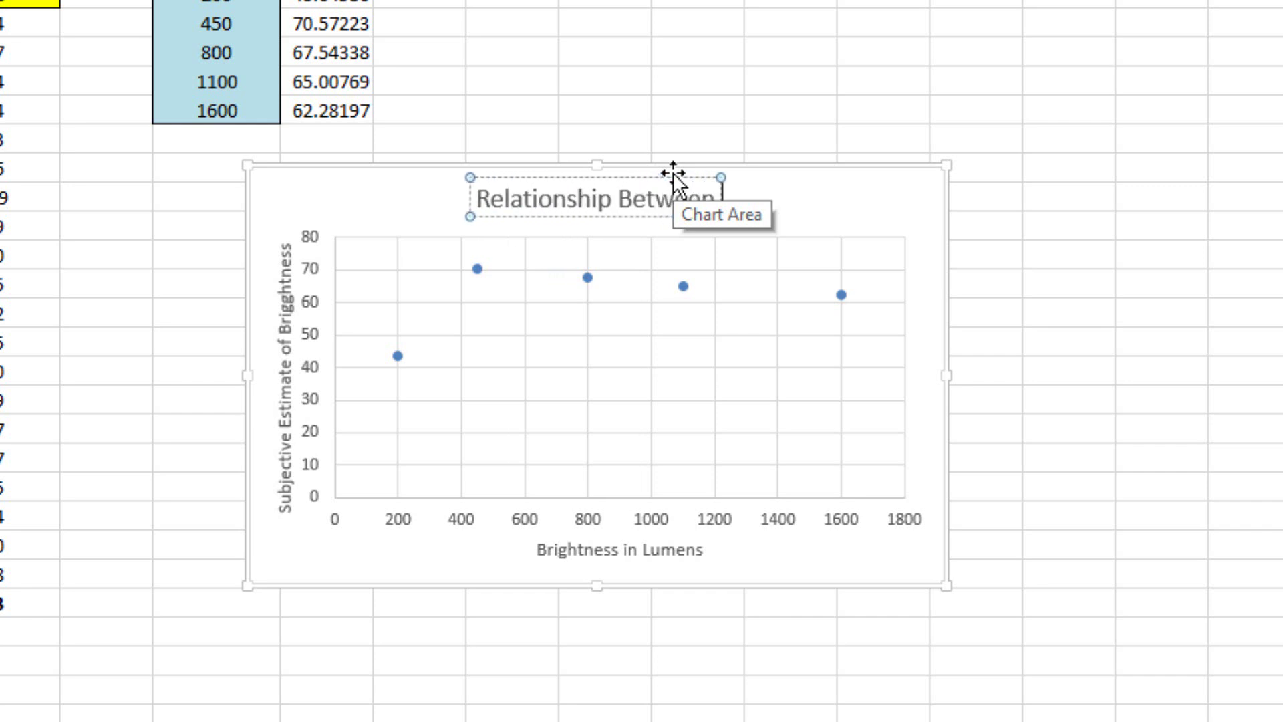
text( Lume)
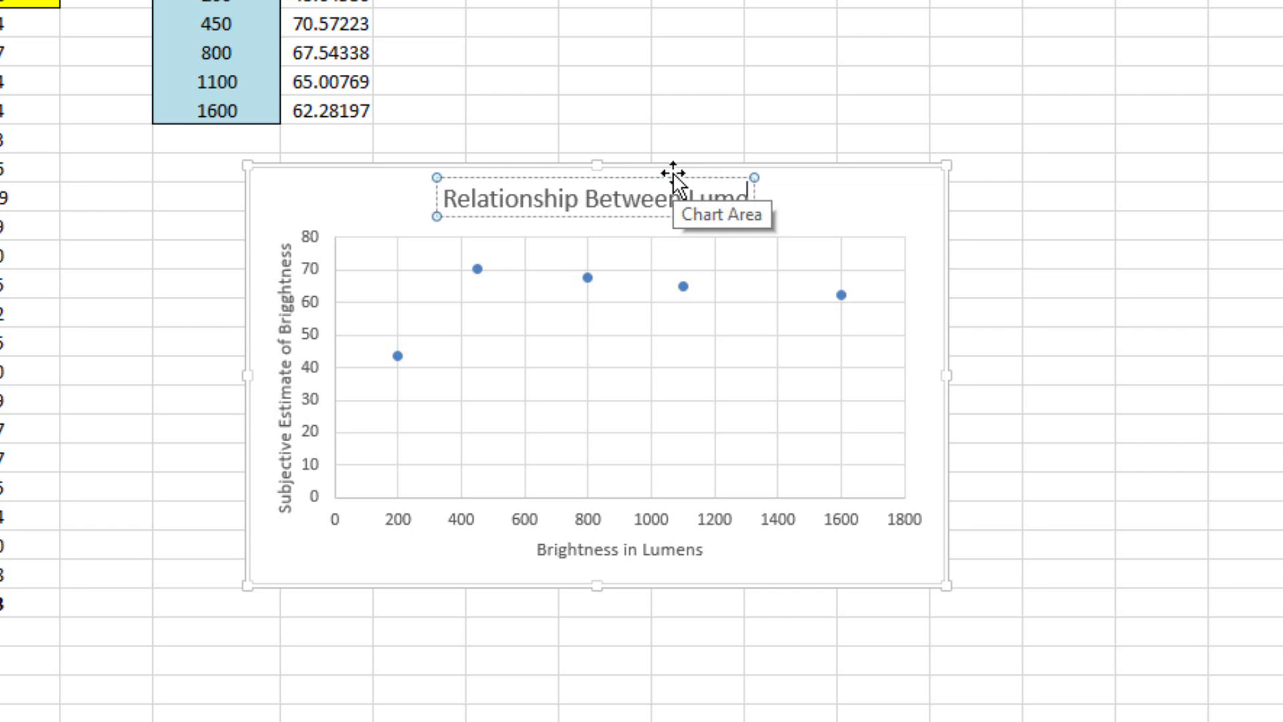
text(ns and)
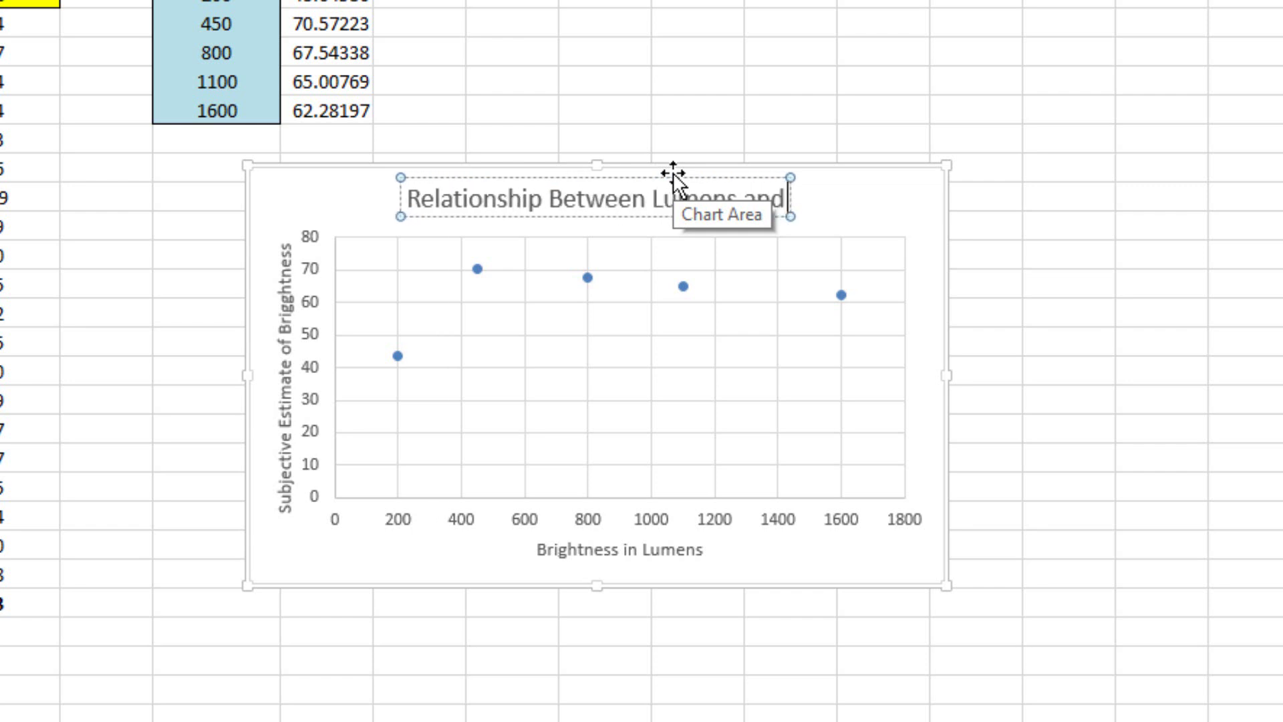
text( Perce)
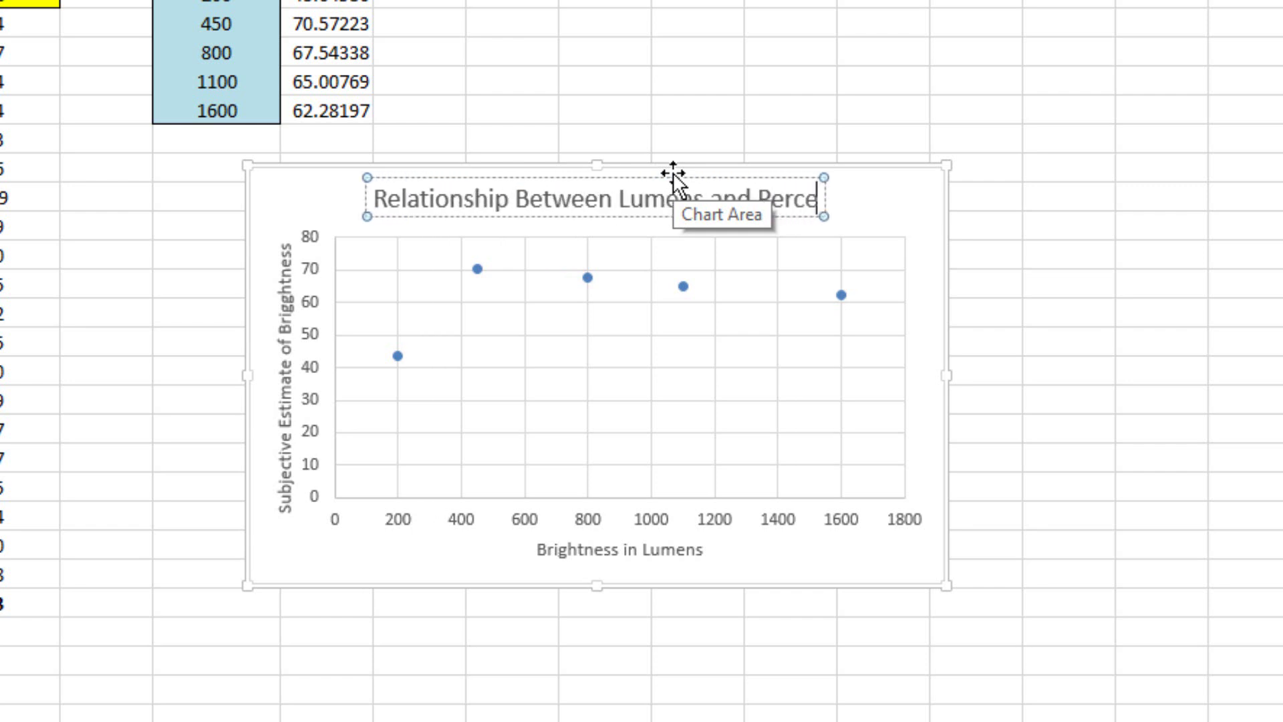
text(ived Bright)
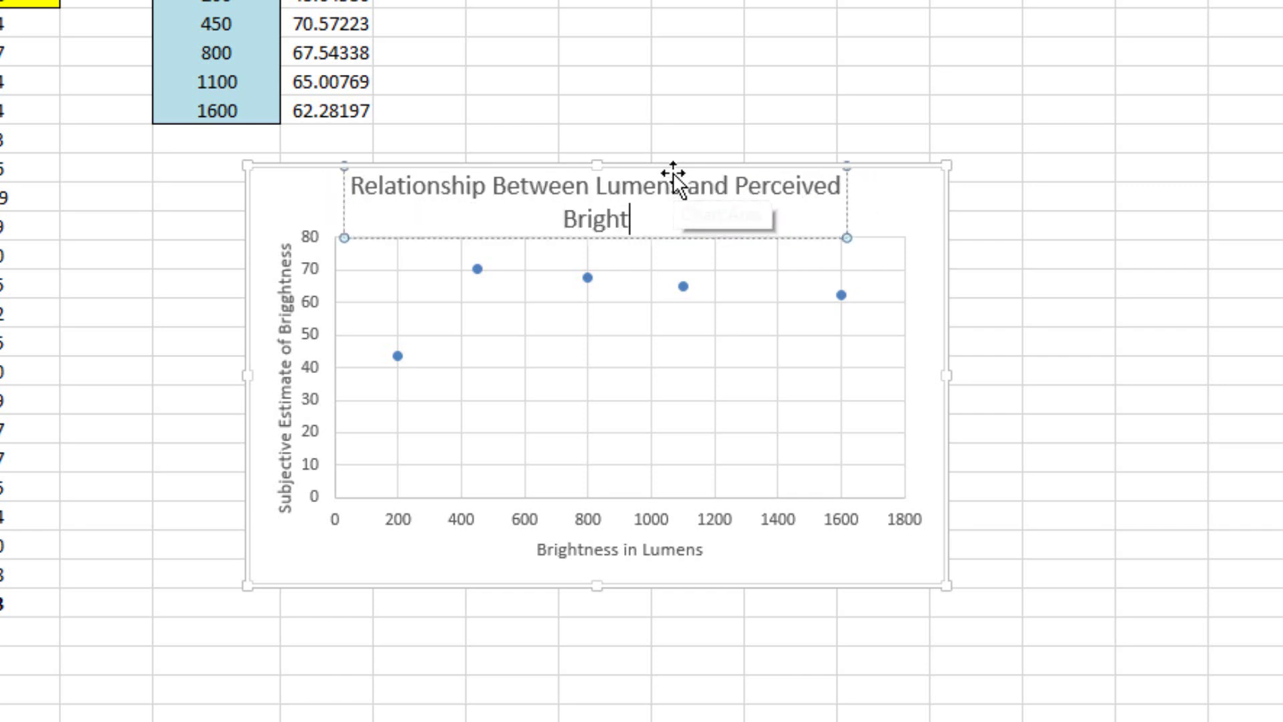
text(ness)
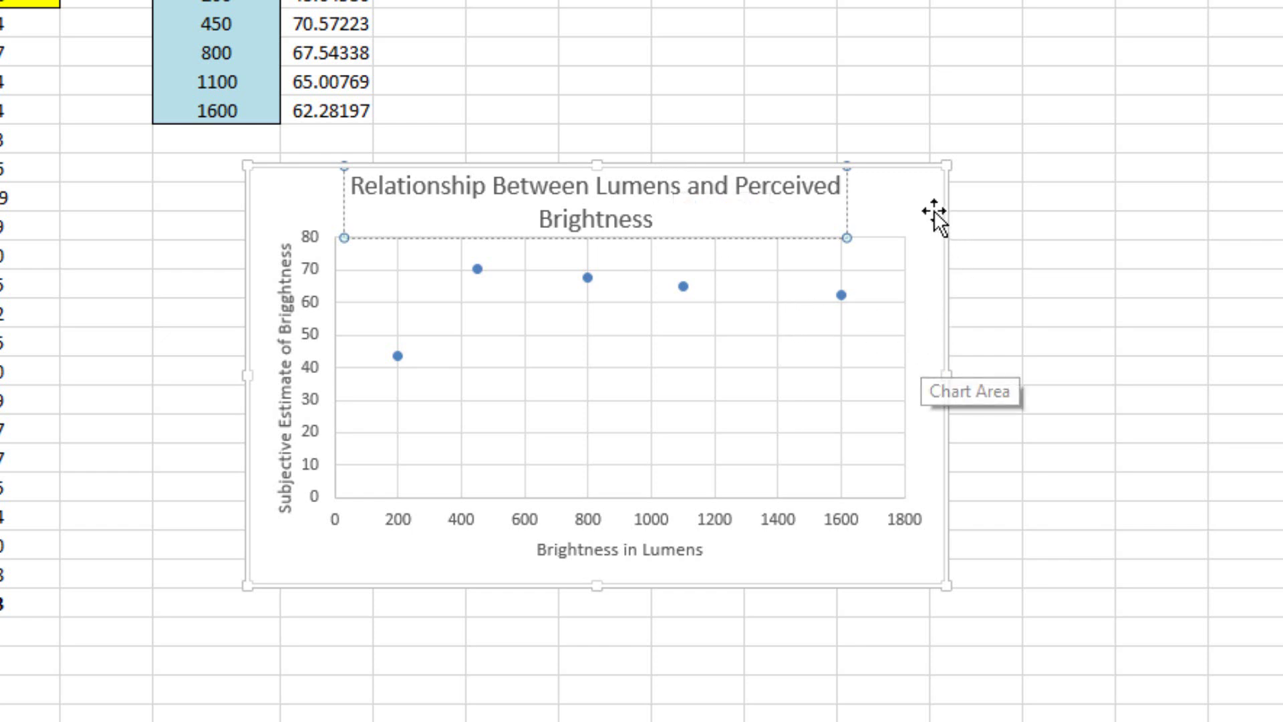
click(913, 208)
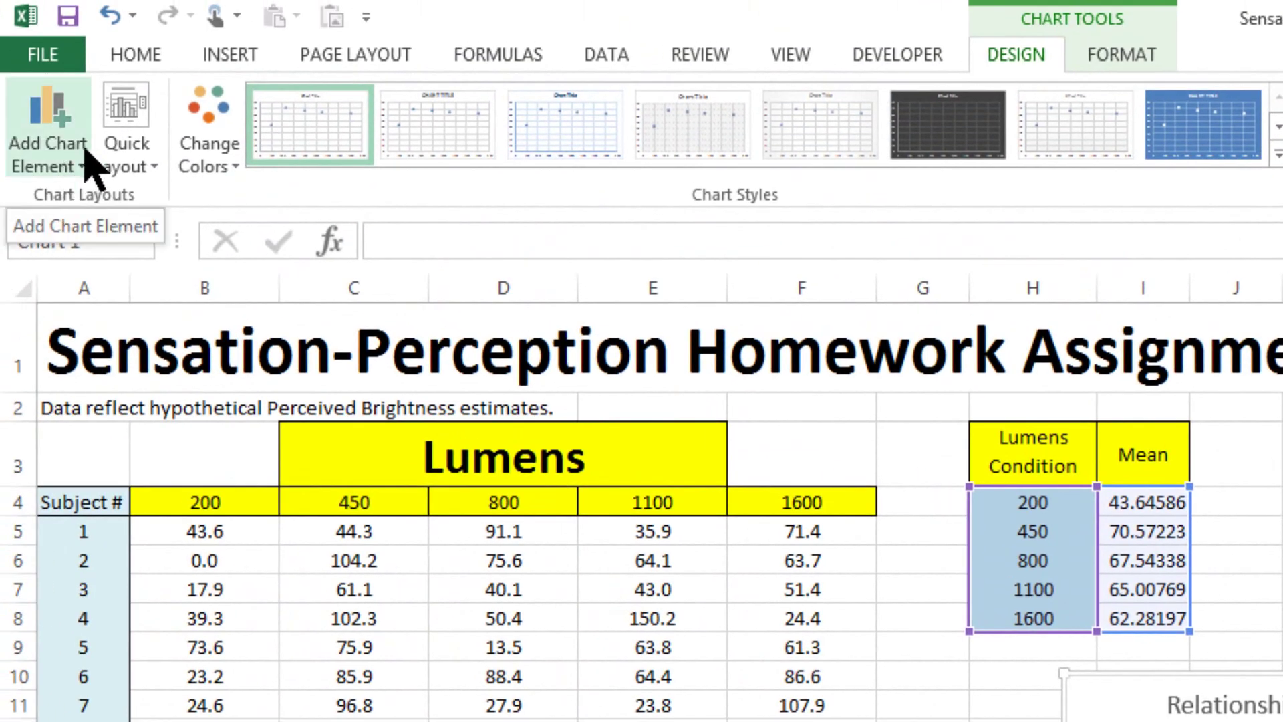
Add a trendline to the plotted means and set its type to Logarithmic
click(78, 162)
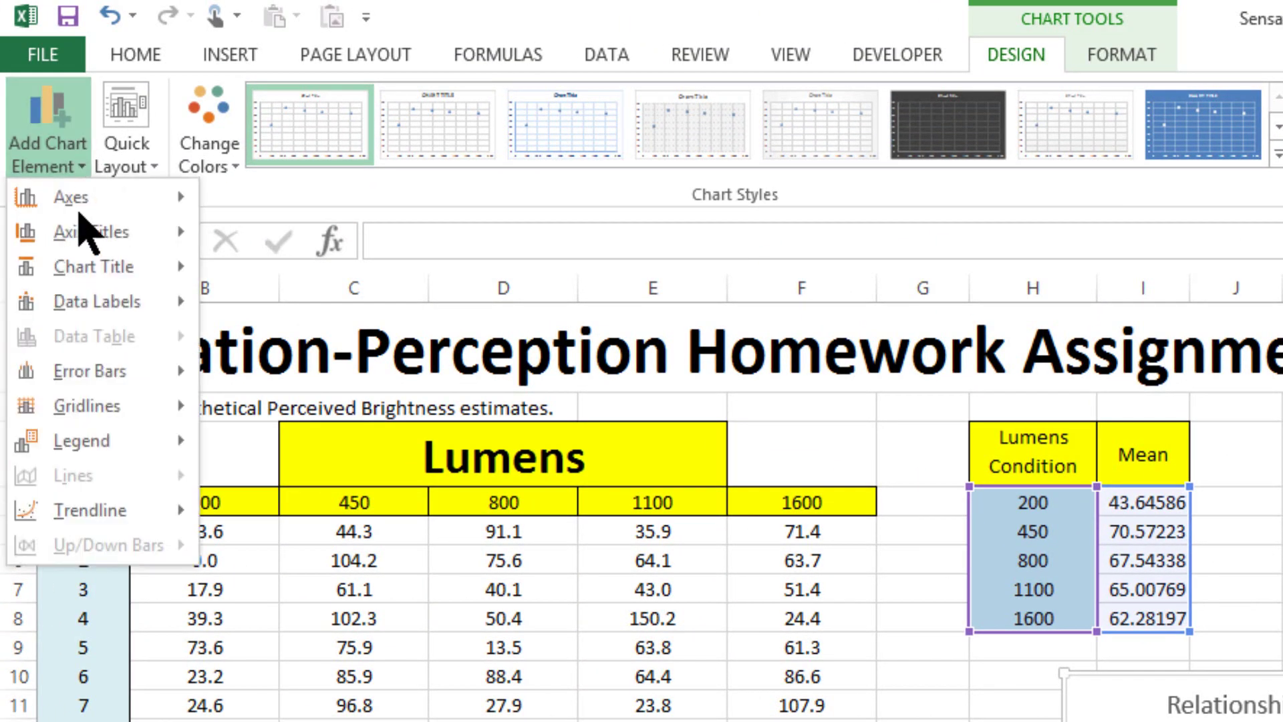
mouse_move(127, 520)
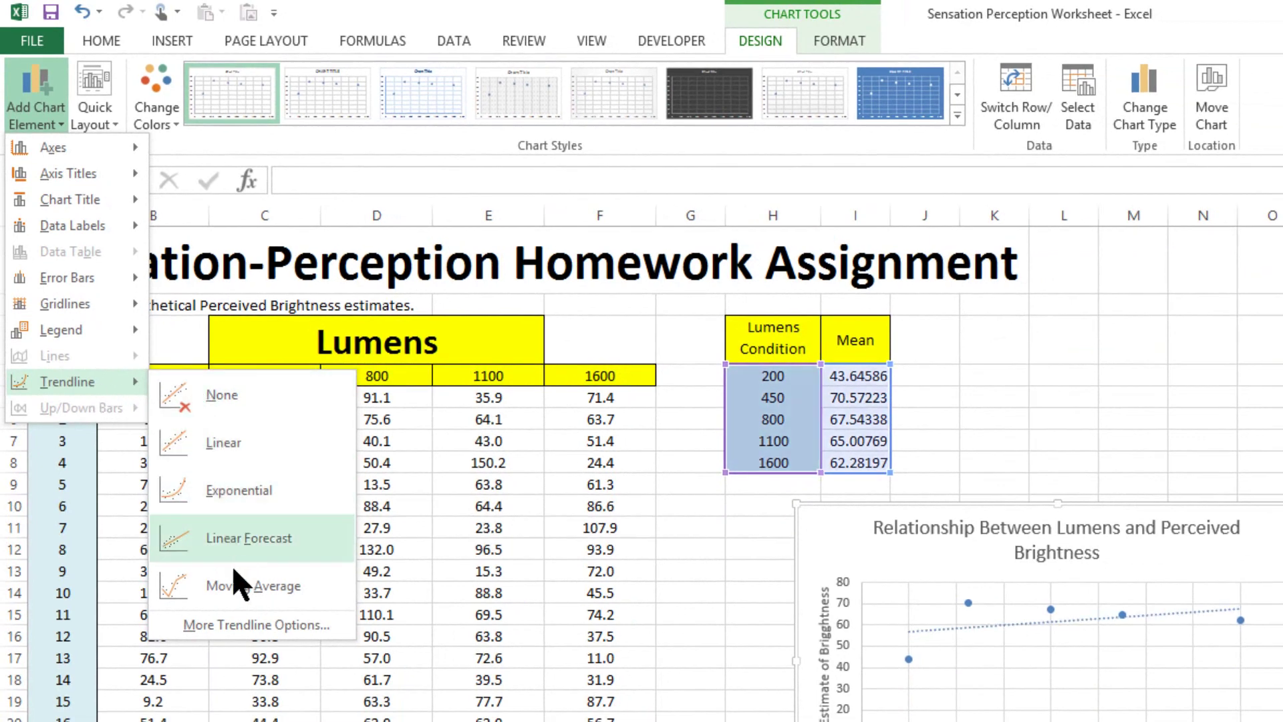
click(238, 623)
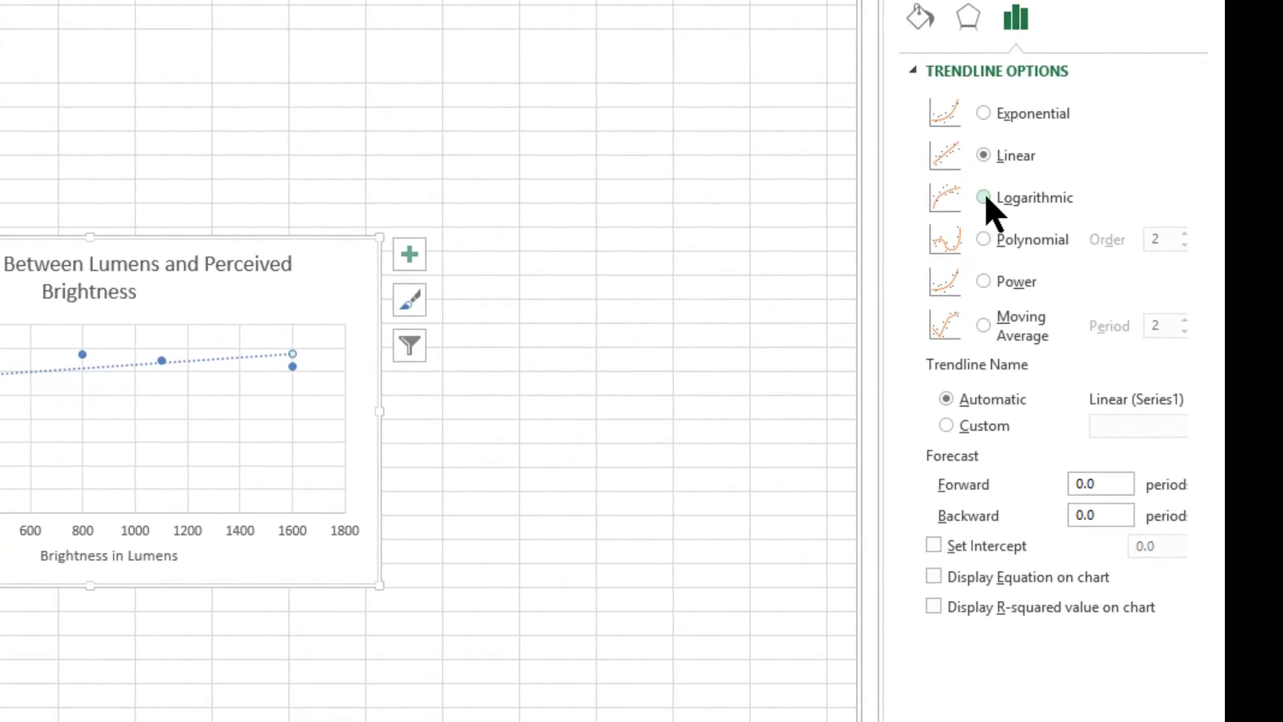
click(984, 197)
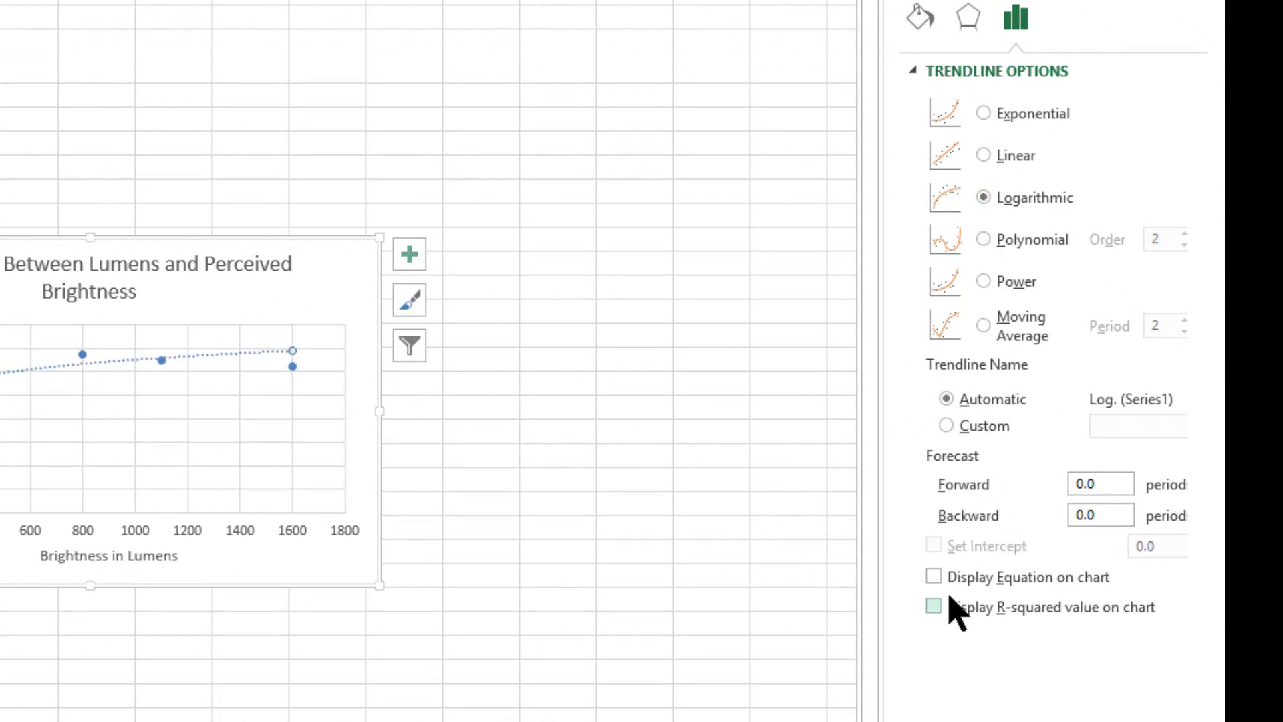
Display the trendline's equation and R-squared value on the chart and move their label to the empty area below the curve
click(934, 577)
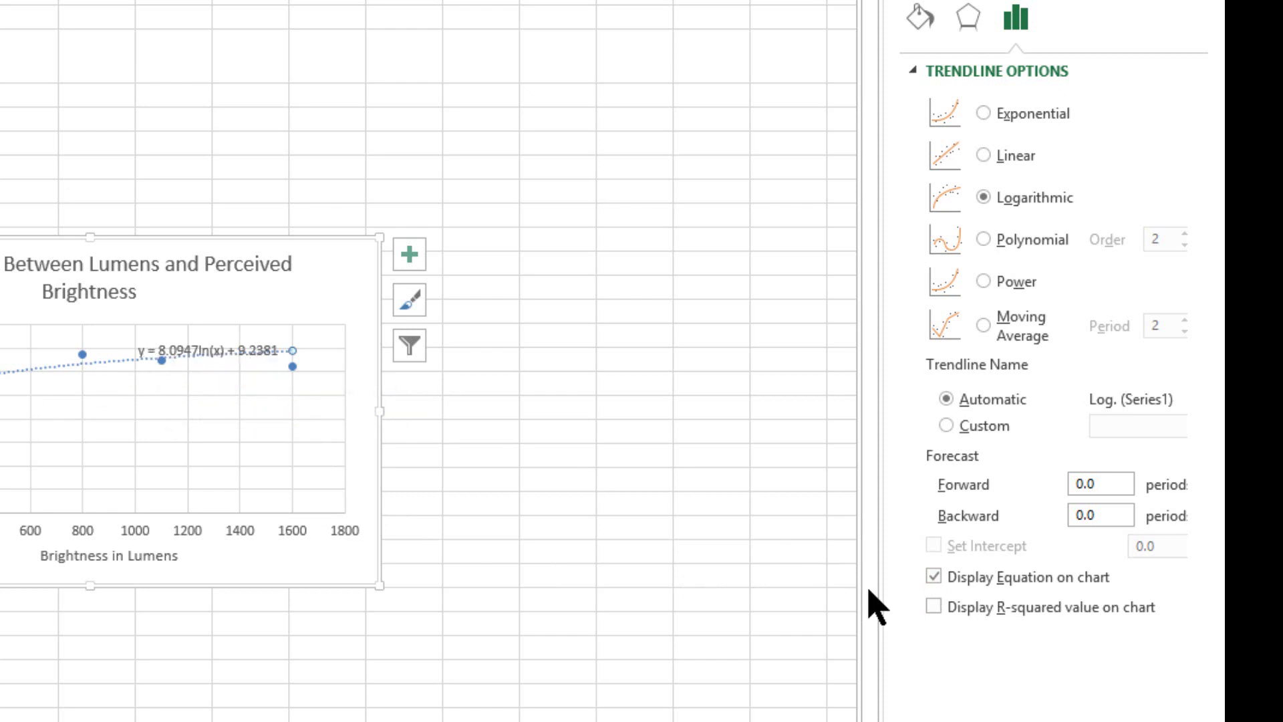
click(934, 608)
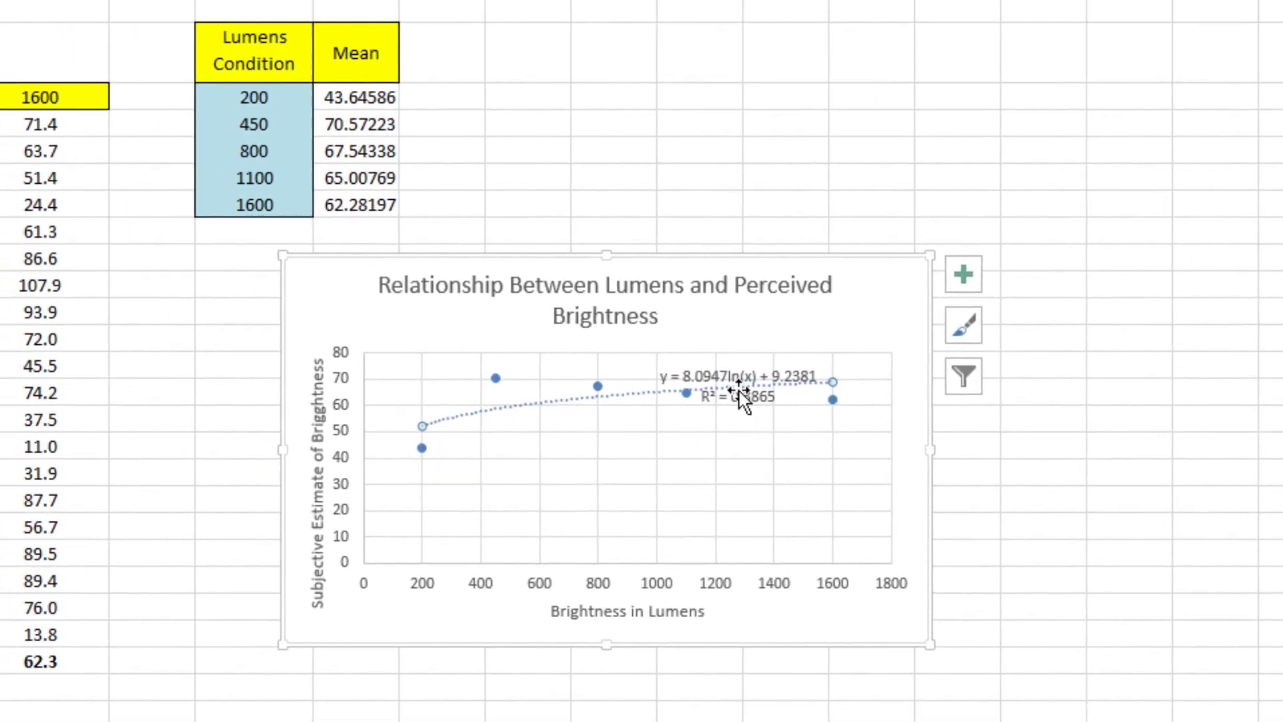
click(786, 383)
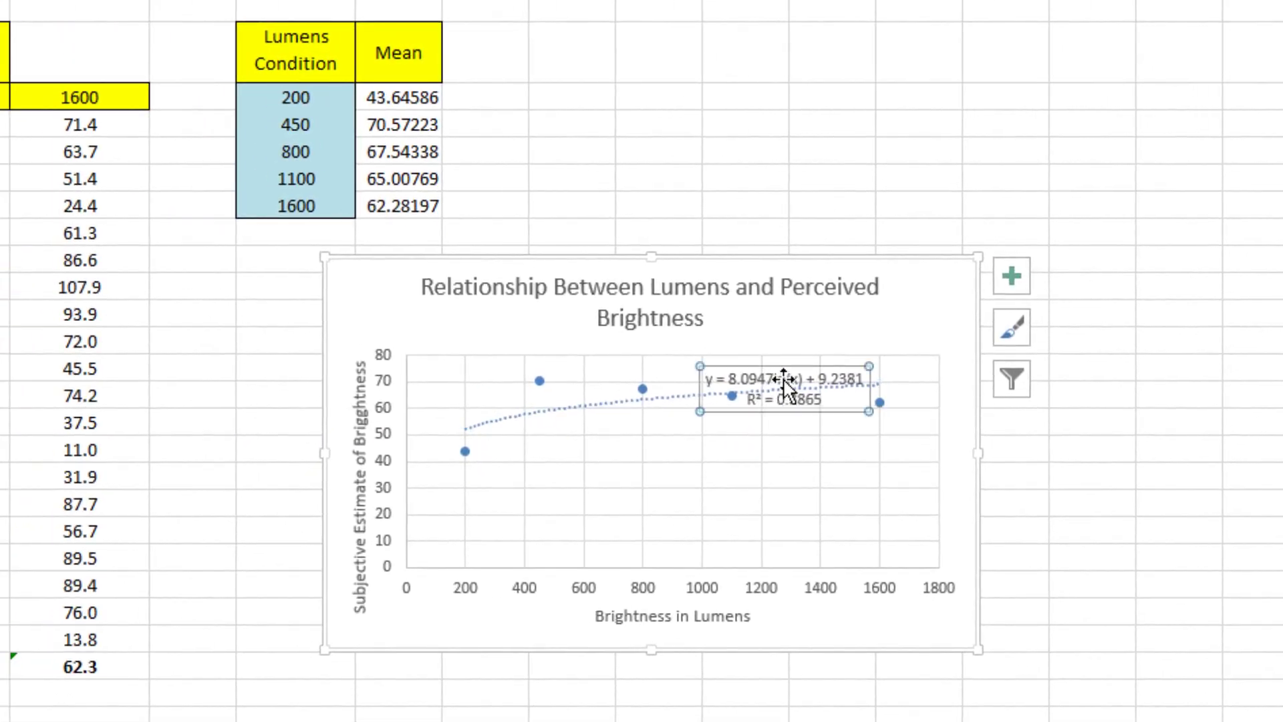
drag(786, 383, 788, 457)
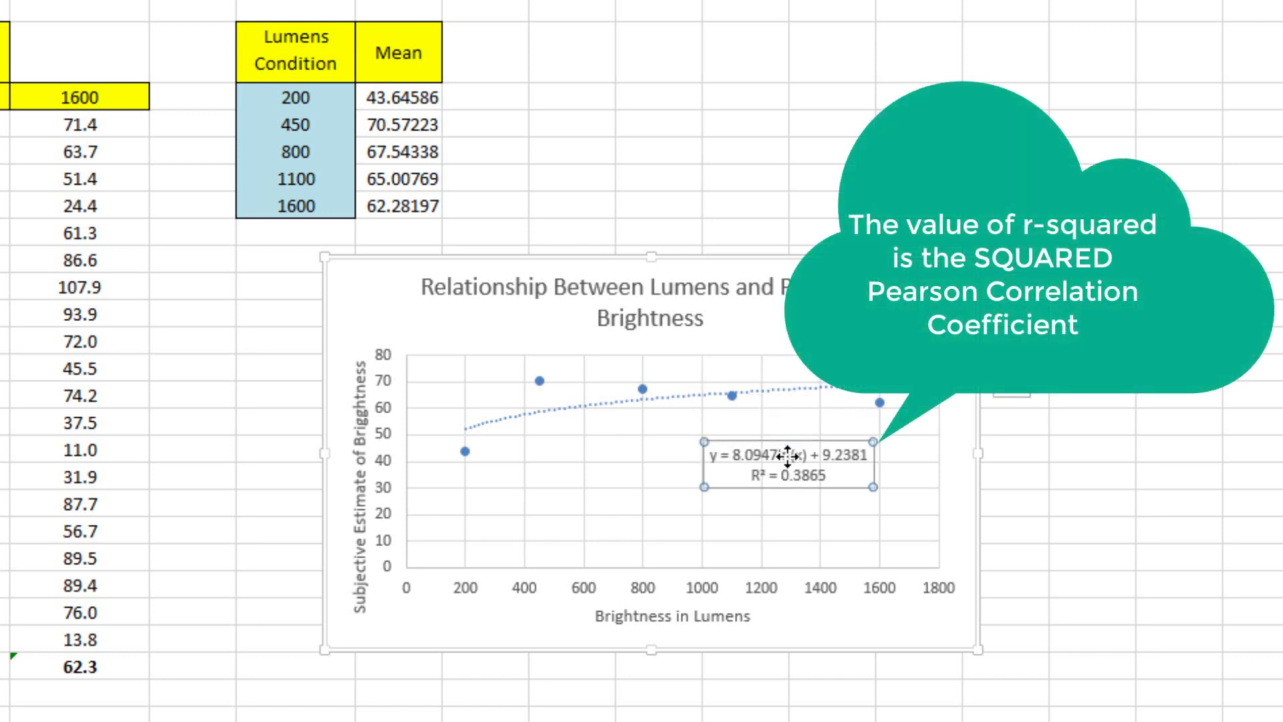